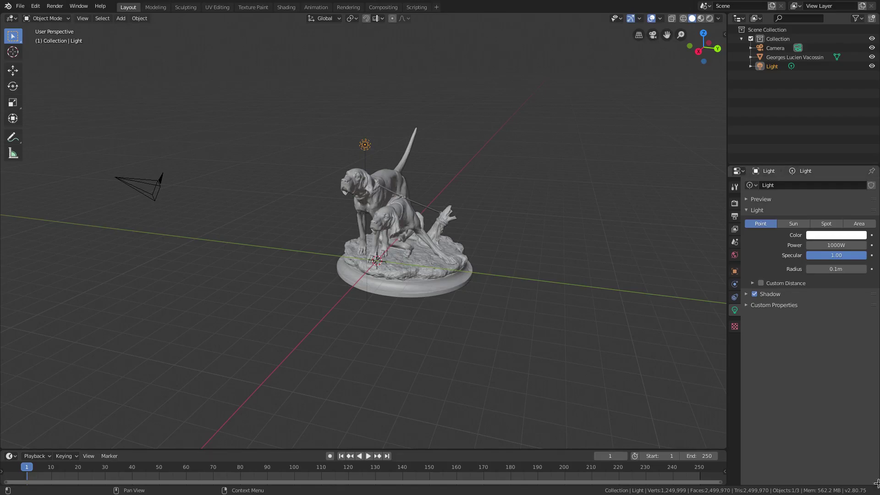
Step: Examine the dog sculpture from several angles and close up, along with the scene's light and camera placement
scroll(402, 272, "up", 5)
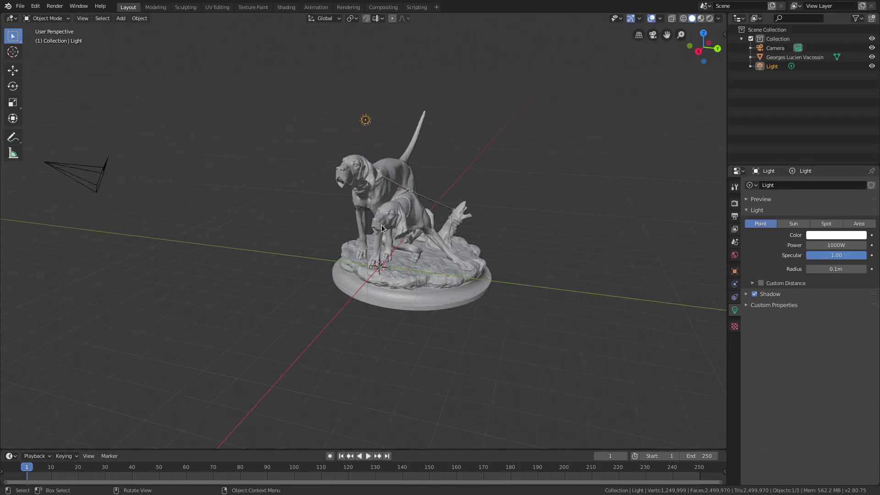
middle_click_drag(403, 271, 481, 323)
scroll(427, 289, "up", 2)
scroll(392, 263, "up", 3)
middle_click_drag(392, 263, 619, 317)
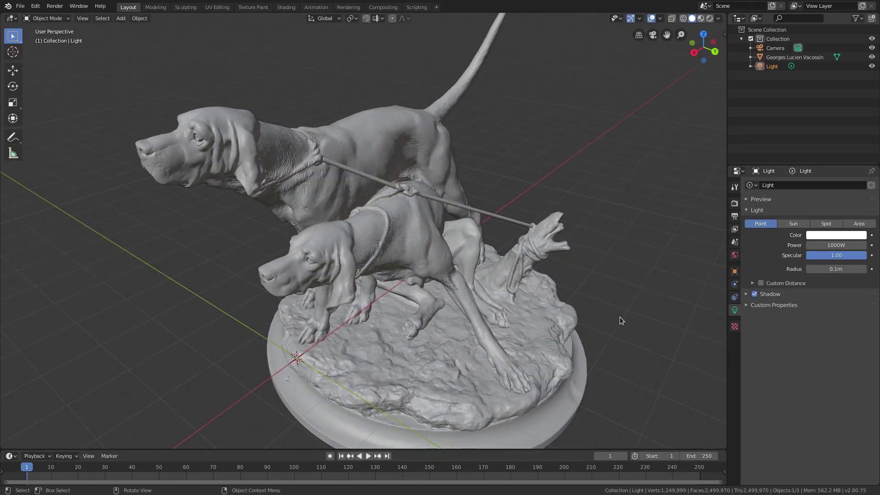
scroll(527, 274, "down", 2)
middle_click_drag(520, 288, 463, 167)
scroll(410, 301, "down", 2)
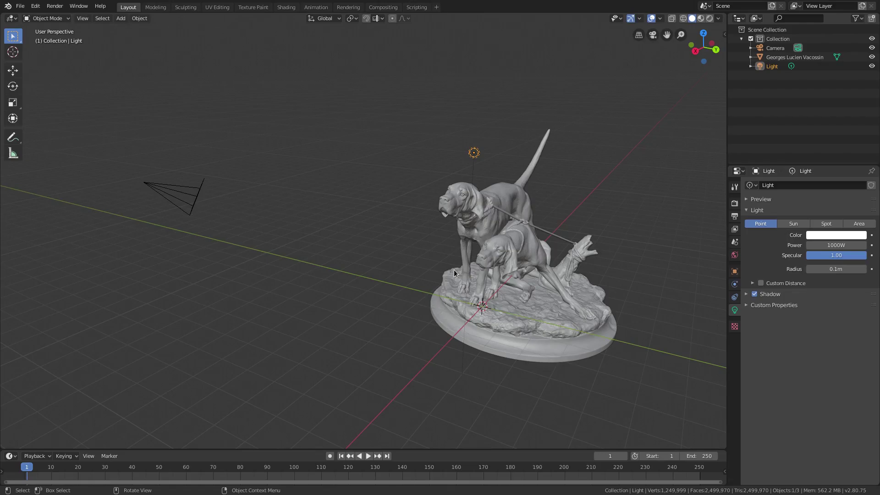
middle_click_drag(516, 151, 532, 163)
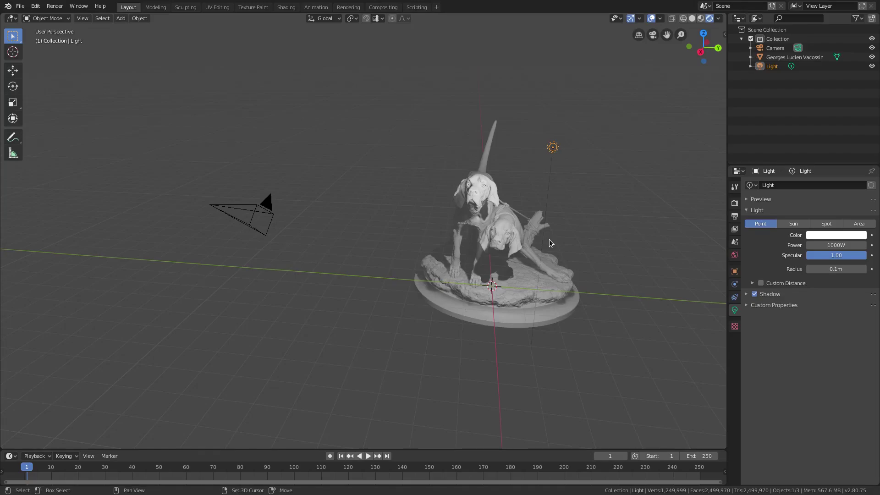
Step: Change the point light into a square area light with a size of 8.62 m
mouse_move(548, 239)
middle_mouse_down("shift")
mouse_move(428, 268)
mouse_move(479, 257)
mouse_move(497, 266)
middle_mouse_up("shift")
scroll(427, 269, "up", 3)
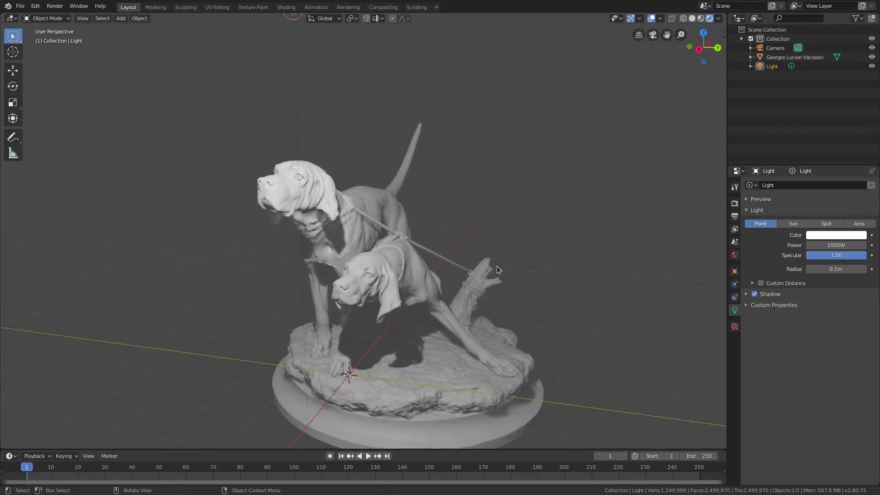
left_click(858, 224)
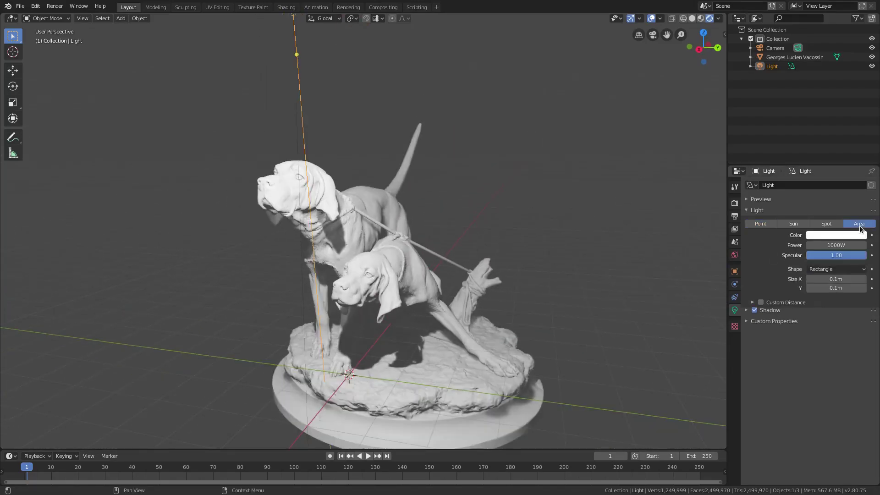
left_click(835, 270)
left_click(833, 279)
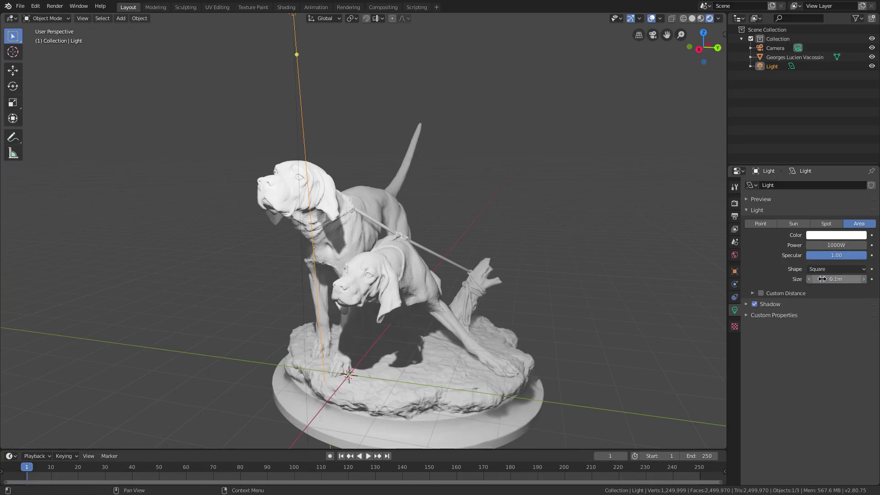
left_click_drag(822, 279, 864, 279)
Step: Reposition the large area light above and in front of the sculpture
scroll(308, 258, "down", 4)
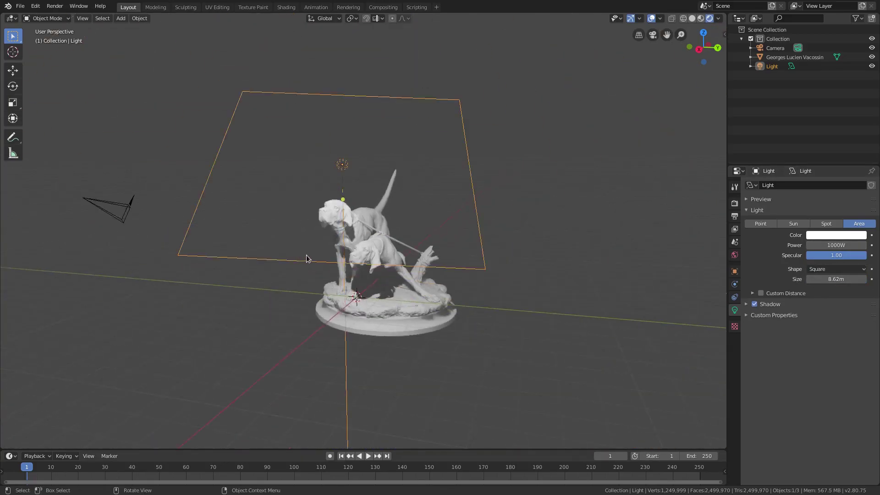
middle_click_drag(308, 259, 449, 262)
key("g")
left_click(467, 239)
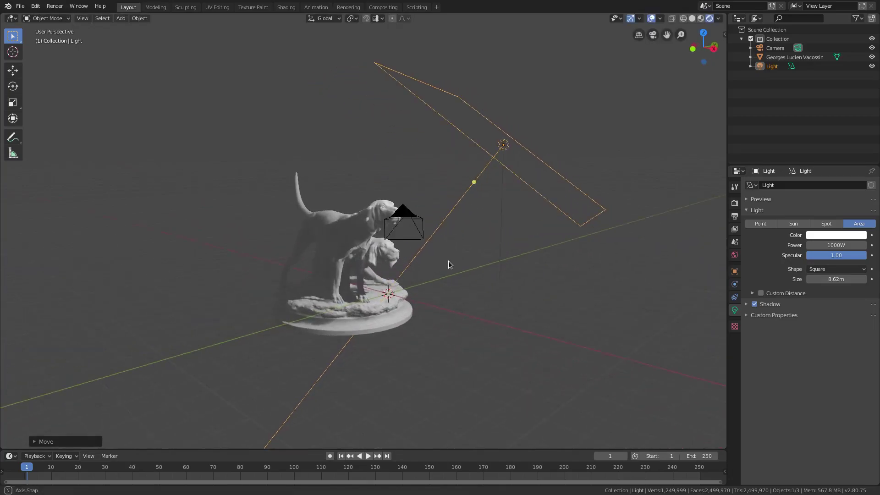
Step: Duplicate the area light, place the copy on the opposite side of the sculpture, and trackball-rotate it toward the dogs
key("shift+d")
left_click(243, 392)
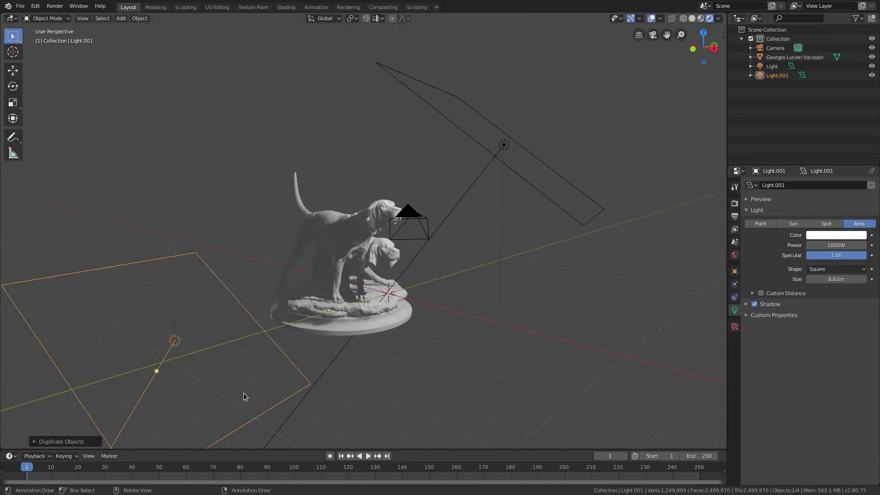
key("r")
key("r")
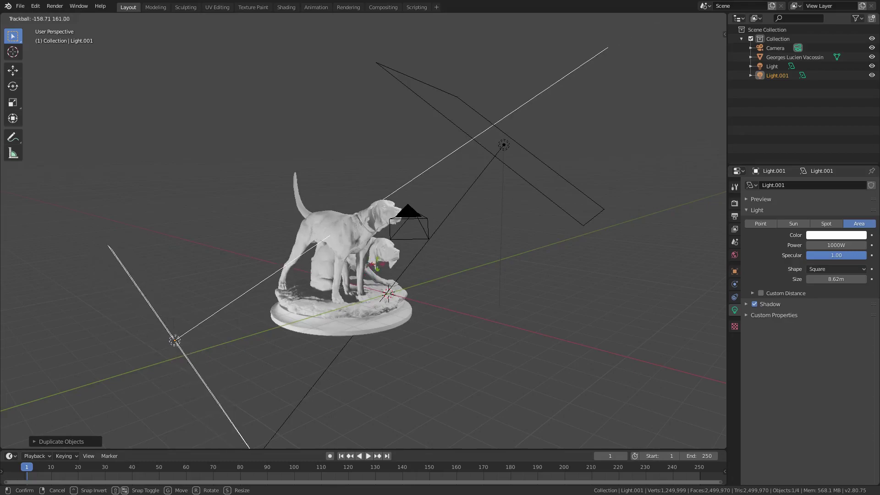
left_click(377, 266)
Step: Move the duplicated area light and turn it about the Z axis to aim at the larger dog's side
middle_click_drag(378, 265, 460, 271)
key("g")
left_click(334, 269)
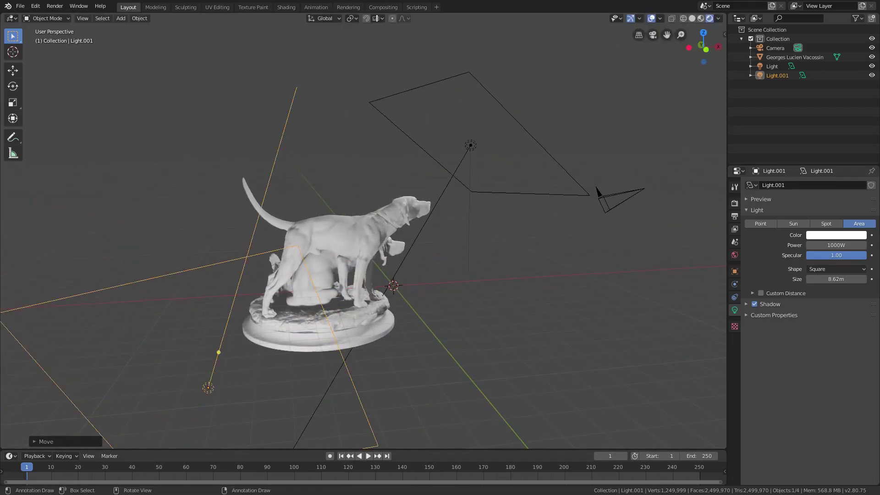
key("r")
key("z")
left_click(450, 377)
key("g")
left_click(443, 349)
Step: Refine the duplicated light's rotation and position so it illuminates the dogs from the side opposite the first light
middle_click_drag(446, 351, 475, 300)
key("r")
left_click(476, 321)
key("g")
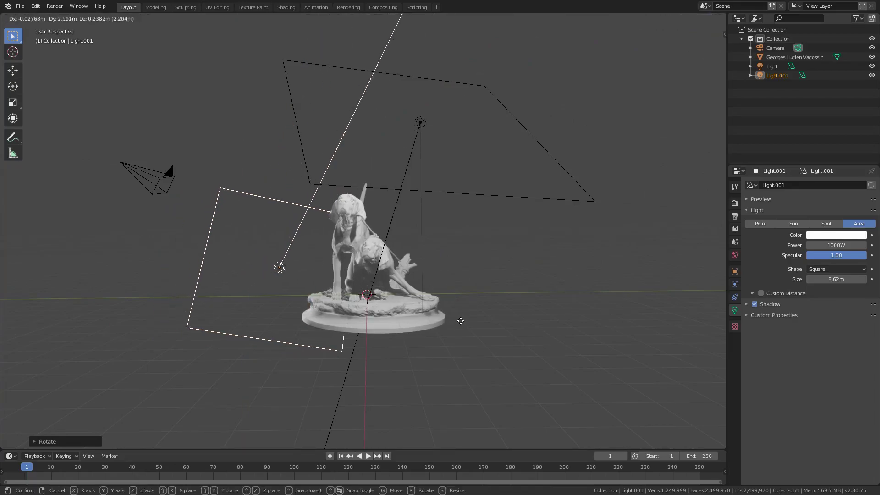
left_click(432, 335)
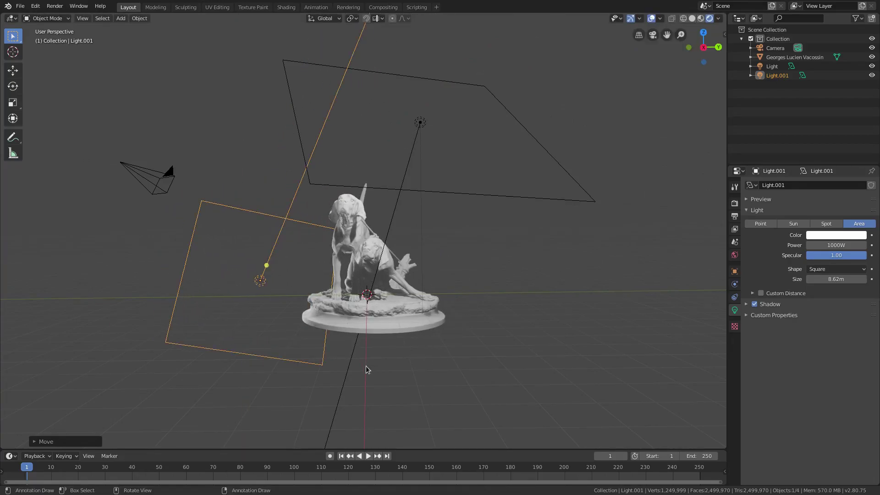
middle_click_drag(418, 301, 418, 298)
key("z")
key("Escape")
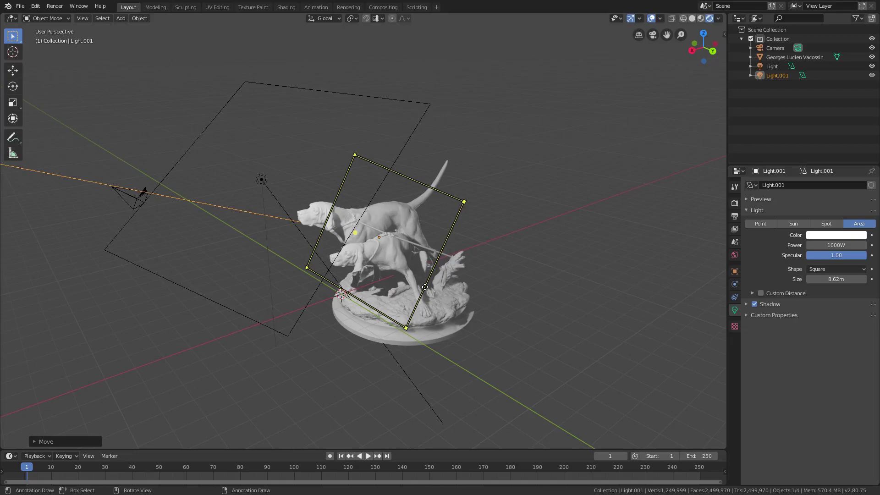
key("g")
left_click(474, 283)
middle_click_drag(473, 283, 458, 312)
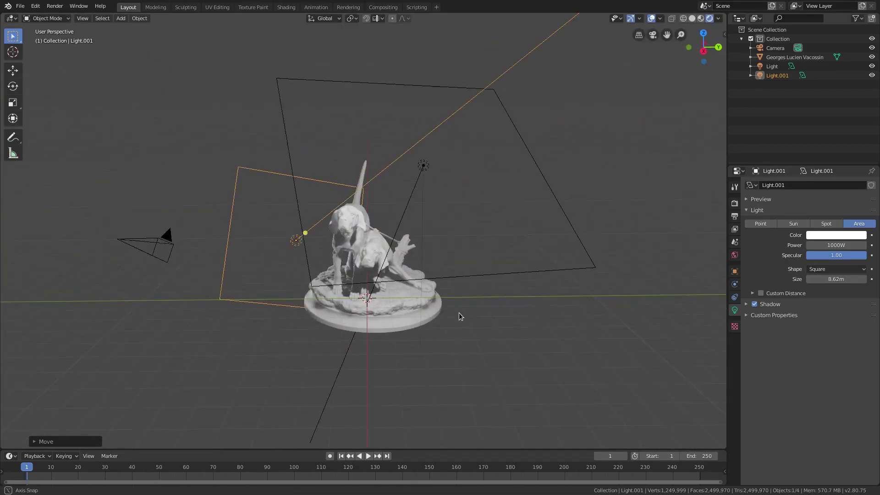
Step: Look through the camera, and rotate and move it to frame both dogs from the front
left_click(167, 245)
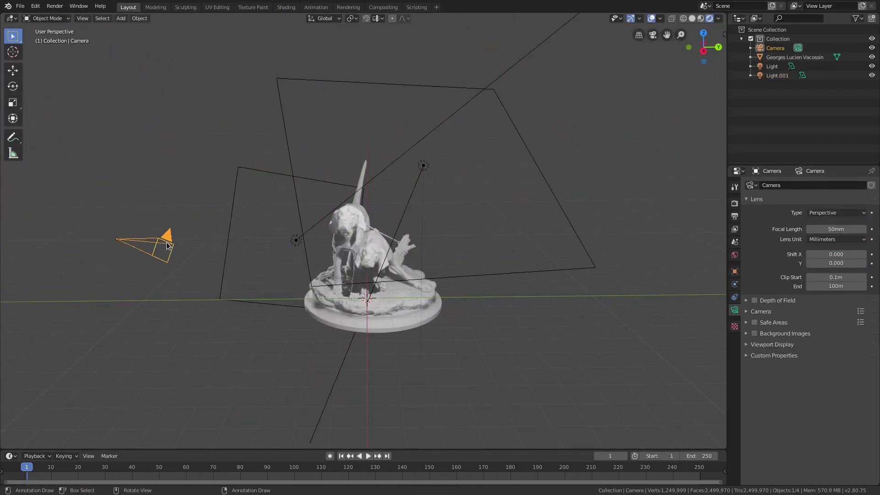
key("KP_0")
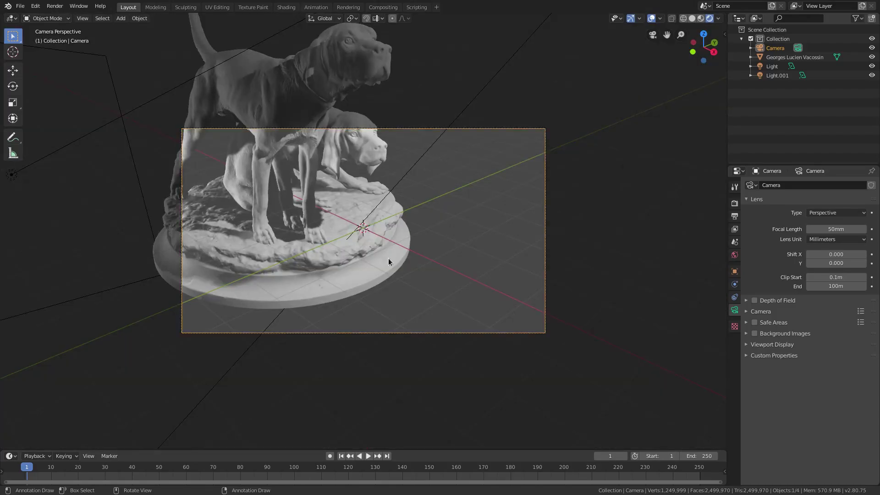
key("r")
key("r")
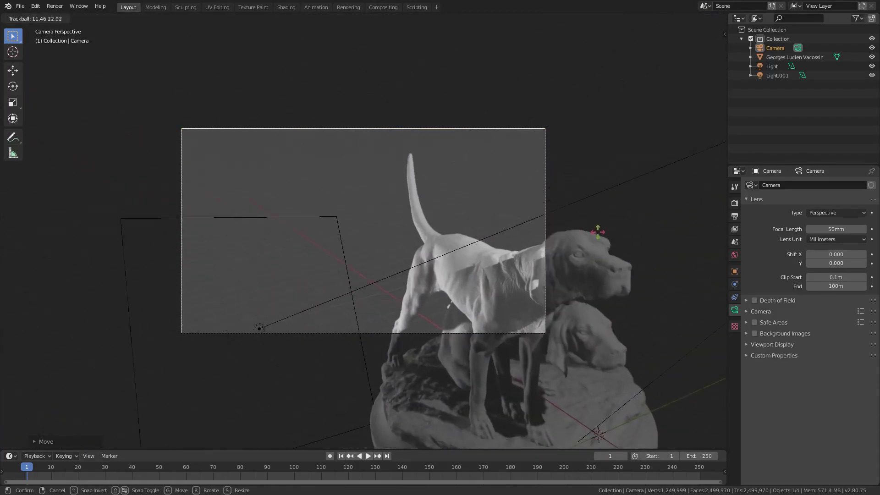
left_click(605, 238)
key("g")
left_click(370, 416)
Step: Turn and shift the camera to view the dogs from a low angle, and back it away along its local Z axis
key("r")
key("r")
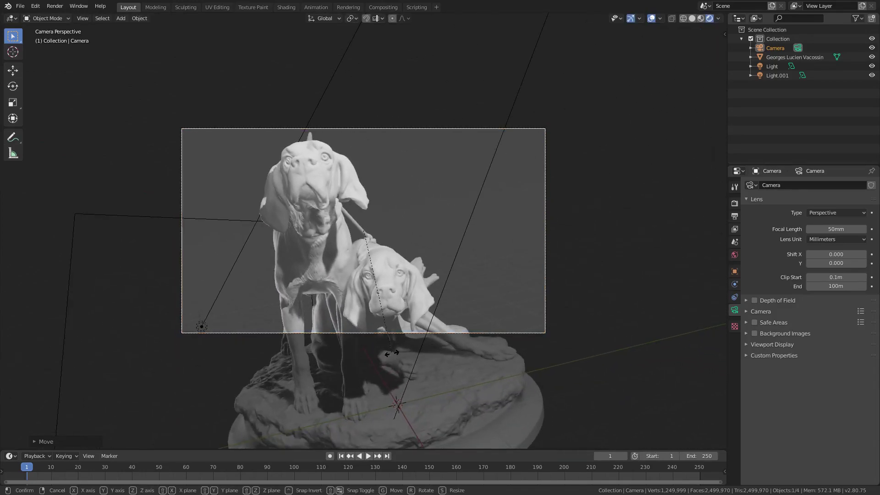
left_click(423, 362)
key("g")
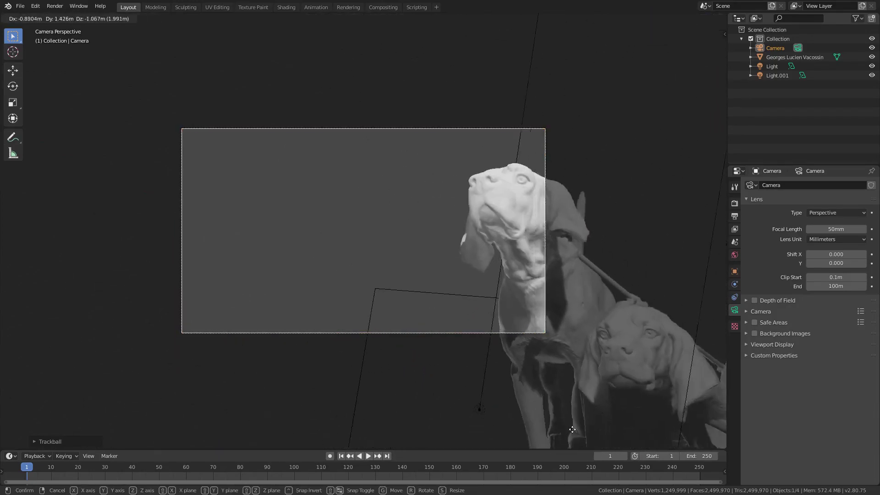
left_click(709, 436)
key("g")
key("z")
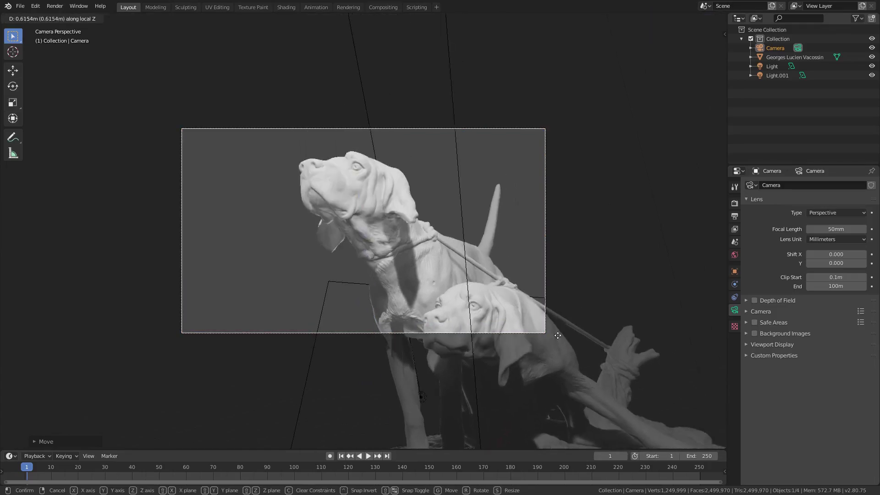
left_click(562, 364)
Step: Tilt the camera downward and raise it so both dogs' heads are framed from slightly above
key("r")
key("r")
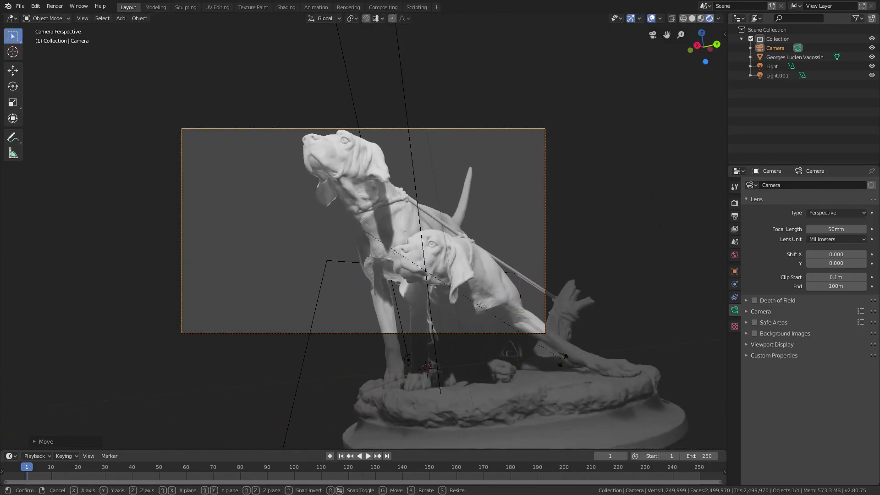
left_click(556, 331)
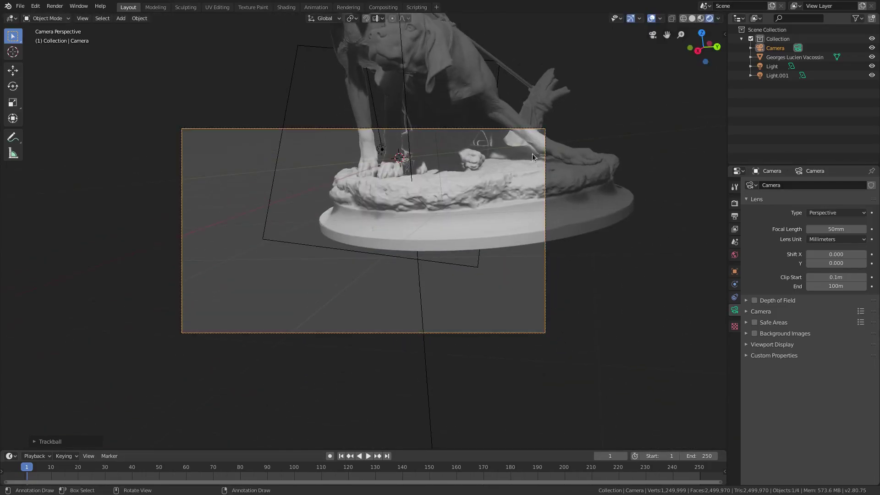
key("g")
left_click(512, 426)
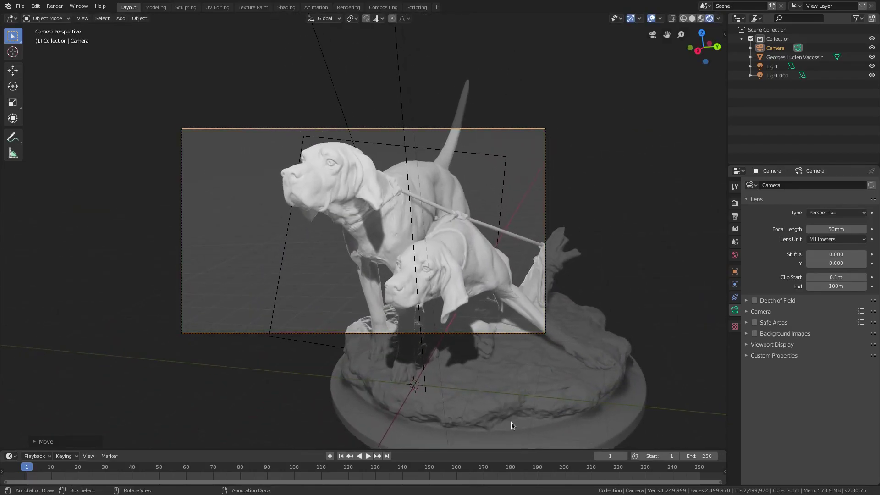
Step: Adjust the camera's rotation and position to fit the dogs' heads and the tree stump inside the frame
key("r")
key("r")
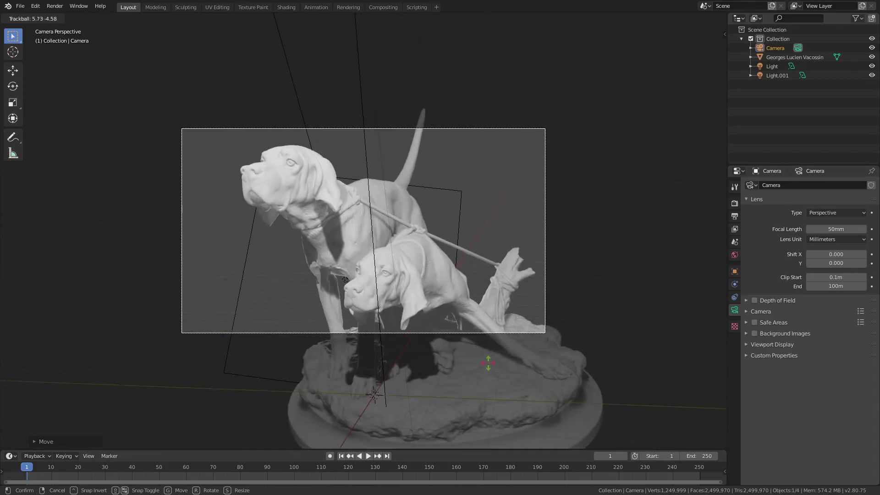
left_click(484, 367)
key("g")
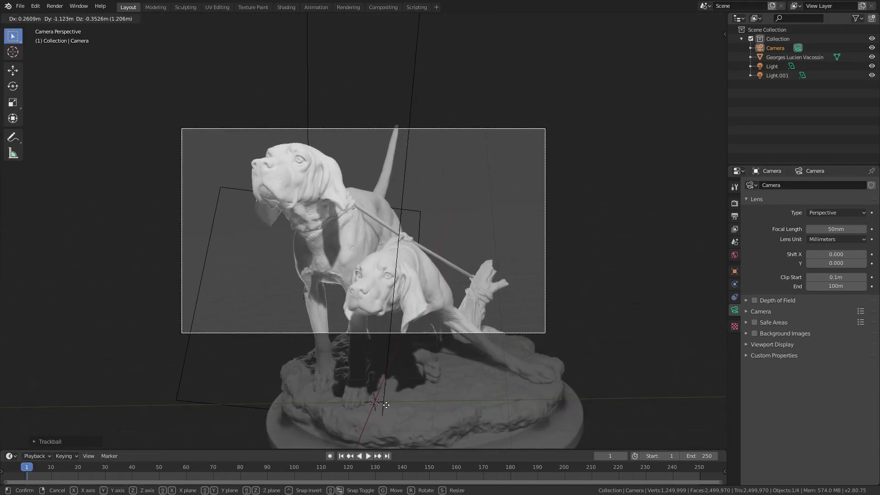
left_click(381, 409)
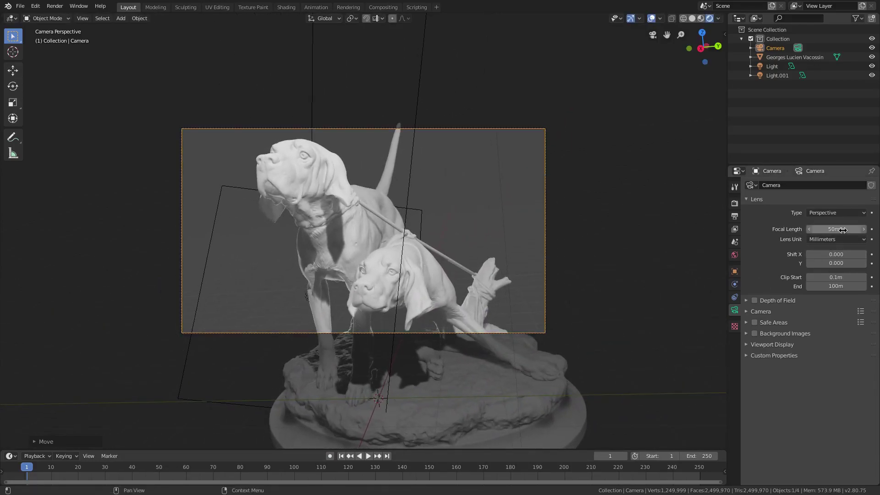
Step: Set the camera's focal length to 60 mm and pull the camera back along its local Z axis
left_click_drag(840, 229, 862, 229)
key("g")
key("z")
key("z")
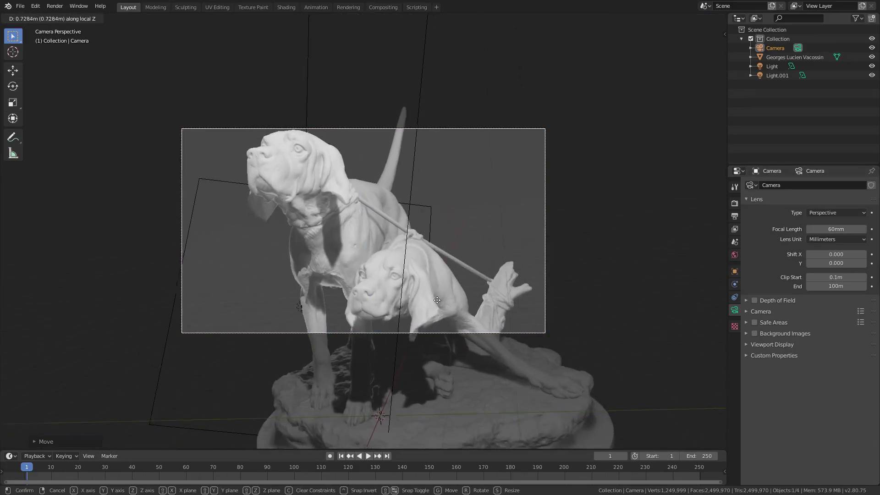
left_click(435, 333)
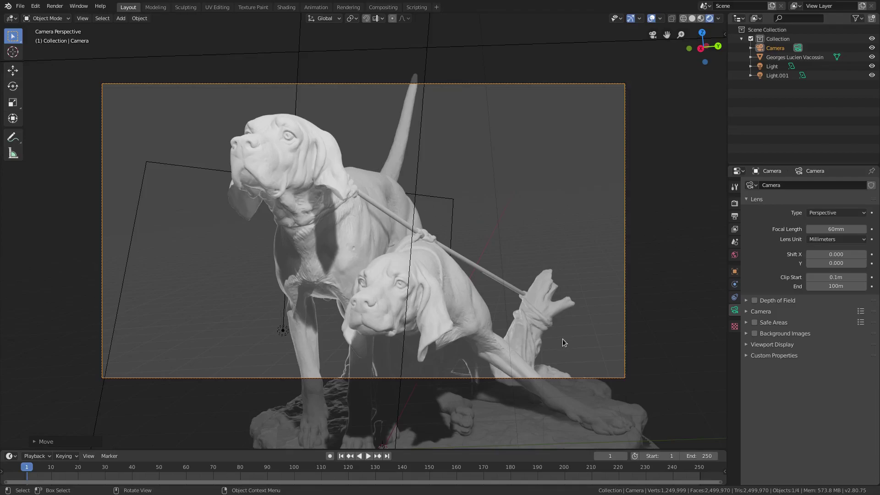
Step: Enable the camera's depth of field, set the focus distance to 4.8 m, and check the blur through the camera
scroll(562, 339, "up", 1)
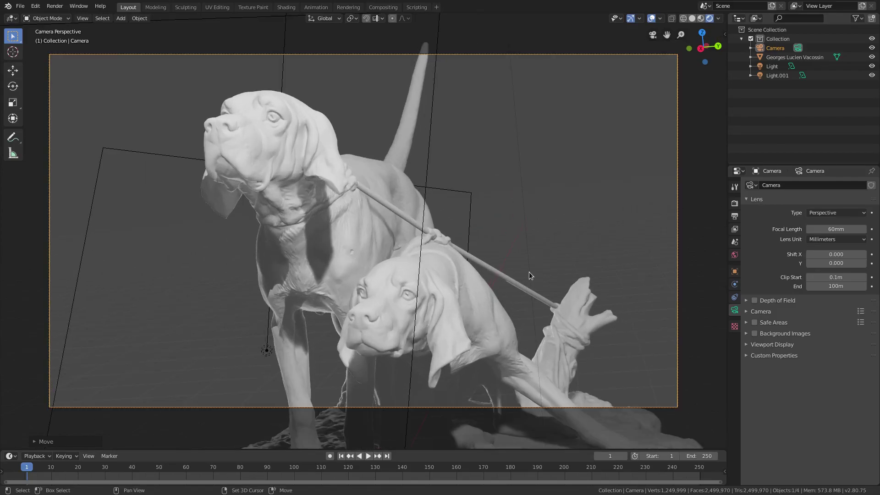
middle_click_drag(529, 275, 548, 301, "shift")
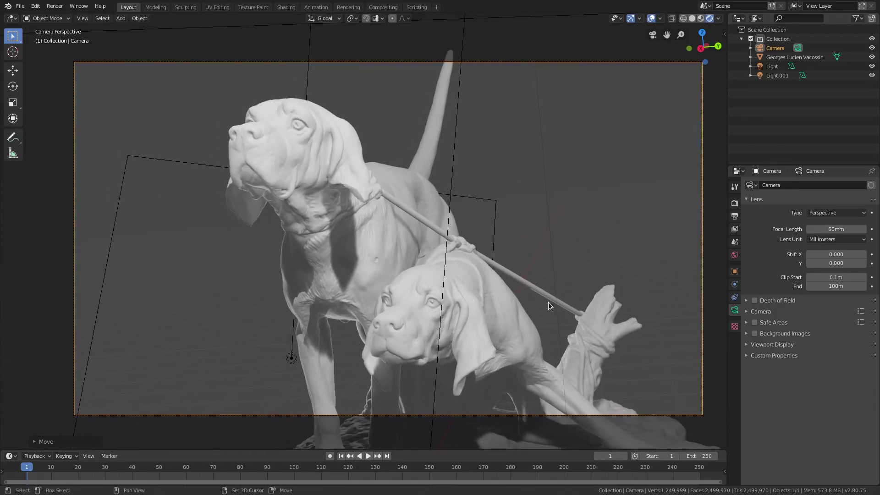
left_click(754, 301)
left_click(747, 300)
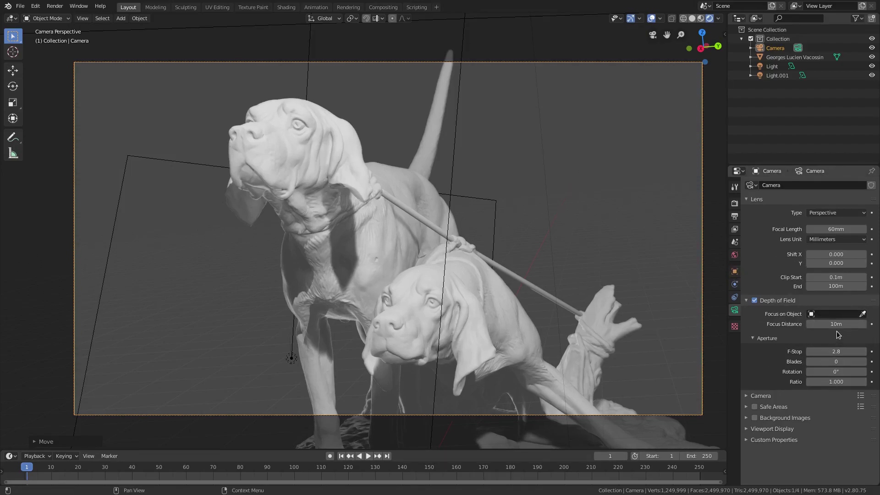
mouse_move(839, 324)
left_mouse_down()
mouse_move(862, 324)
mouse_move(828, 324)
left_mouse_up()
middle_click_drag(383, 313, 410, 325)
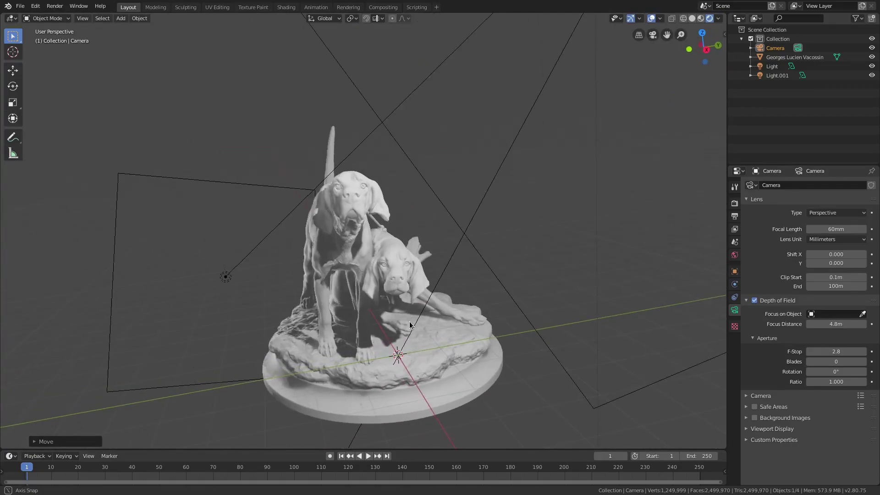
key("KP_0")
scroll(468, 310, "up", 6)
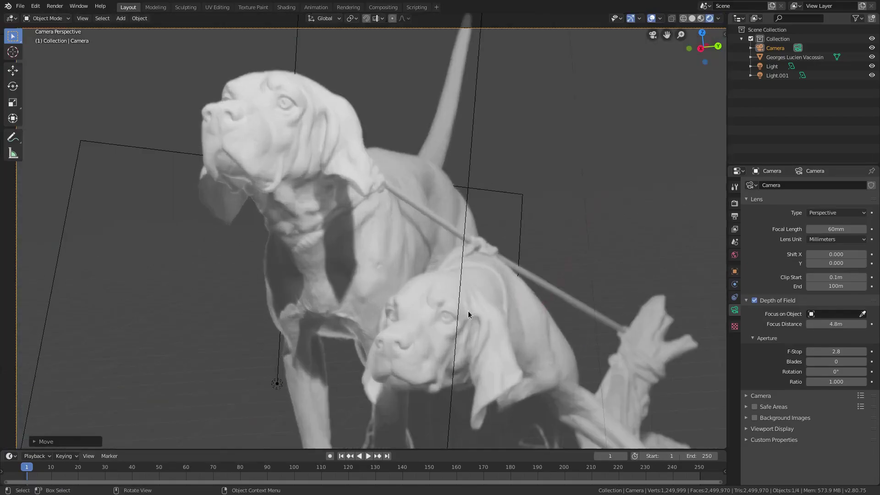
Step: Try a very short camera focus distance of 0.49 m and check the blur through the camera
left_click_drag(831, 326, 802, 324)
scroll(504, 255, "down", 1)
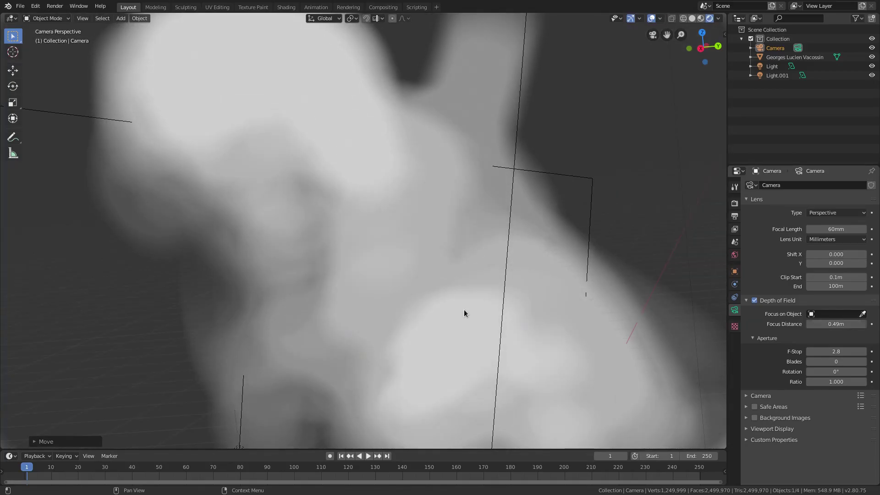
scroll(463, 309, "down", 4)
Step: Enable the Limits display for the camera in the viewport, switching it off and on to identify the focus marker
middle_click_drag(466, 260, 578, 308)
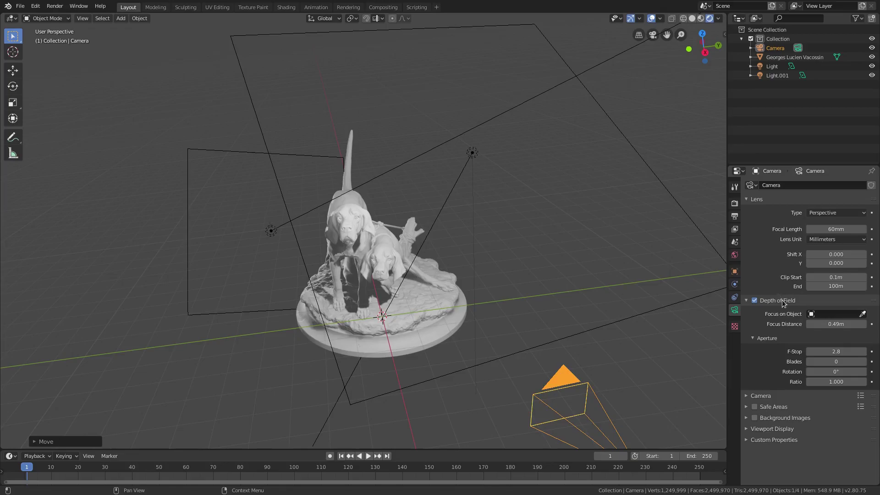
left_click(786, 429)
scroll(787, 431, "down", 1)
left_click(792, 434)
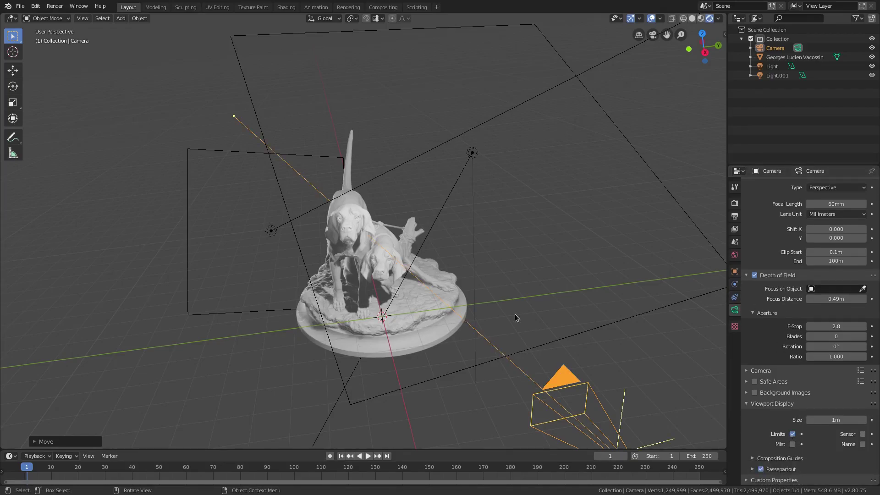
middle_click_drag(517, 316, 550, 385)
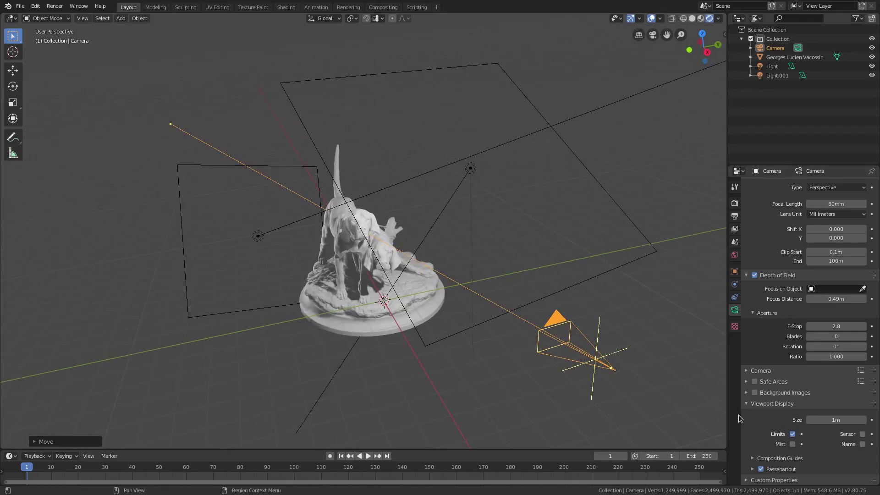
left_click(792, 433)
left_click(793, 434)
left_click(792, 434)
left_click(792, 434)
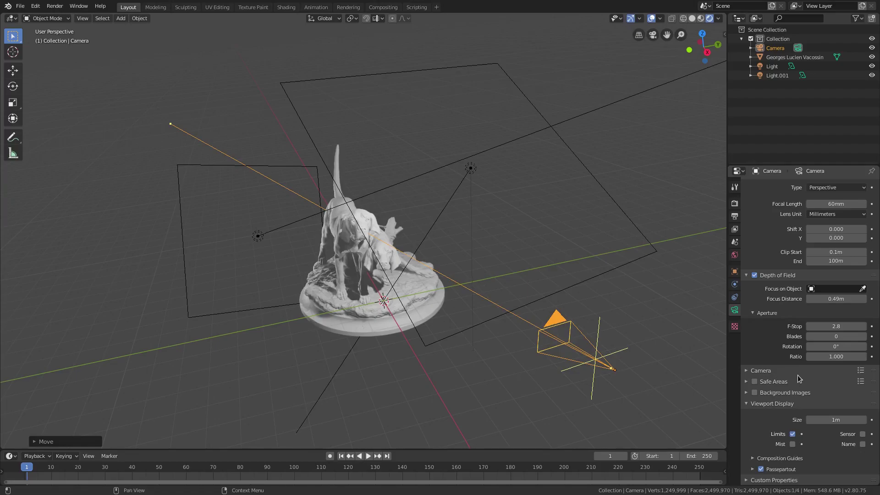
Step: Set the camera's focus distance to 9 m and check the focus marker's position relative to the dogs' heads
left_click_drag(829, 298, 870, 298)
middle_click_drag(463, 293, 505, 279)
scroll(476, 288, "up", 4)
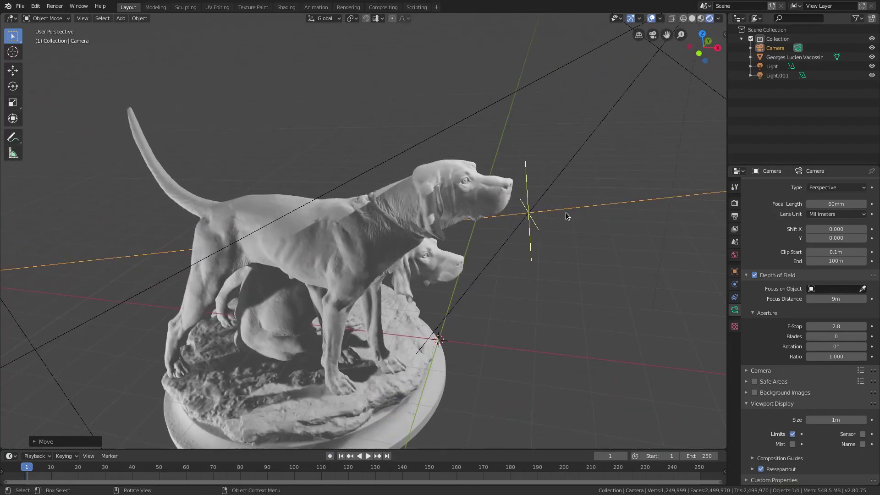
middle_click_drag(561, 218, 525, 265)
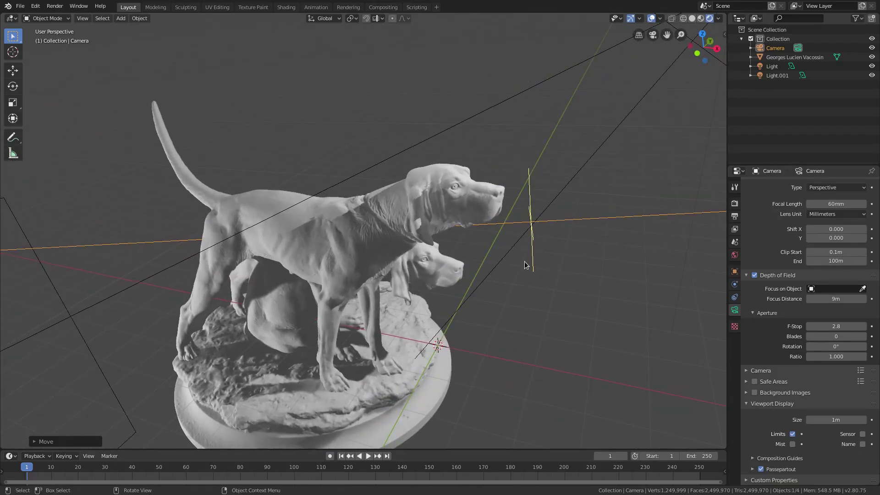
left_click(791, 434)
left_click(791, 434)
middle_click_drag(477, 298, 451, 297)
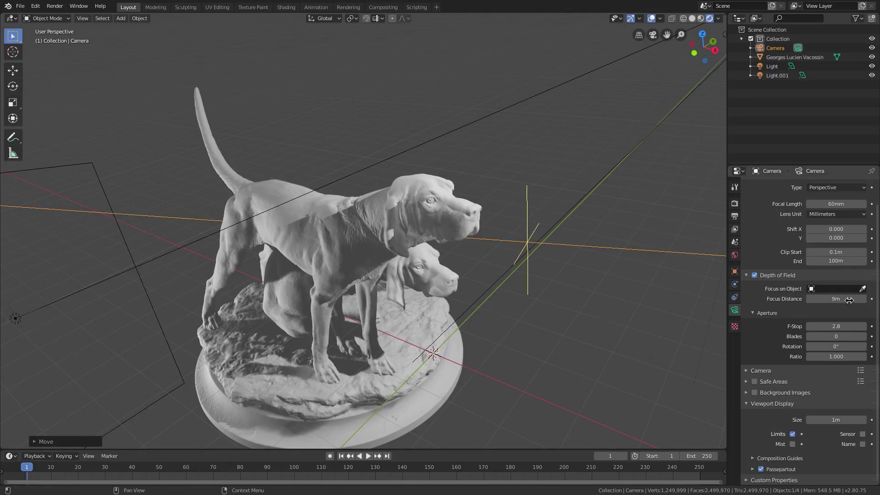
Step: Set the focus distance to 10 m so the focus marker sits at the dogs' heads, and inspect the sharpness through the camera
left_click_drag(848, 298, 864, 299)
middle_click_drag(543, 253, 427, 225)
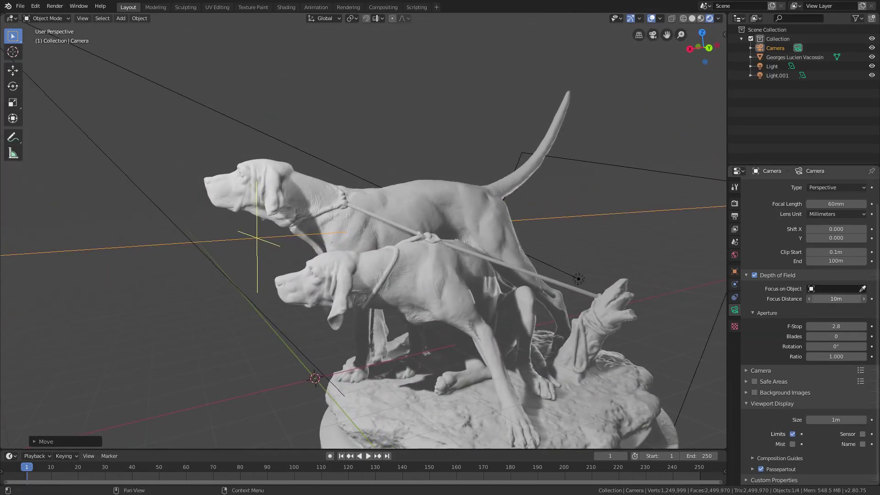
middle_click_drag(403, 303, 435, 309)
scroll(434, 309, "down", 3)
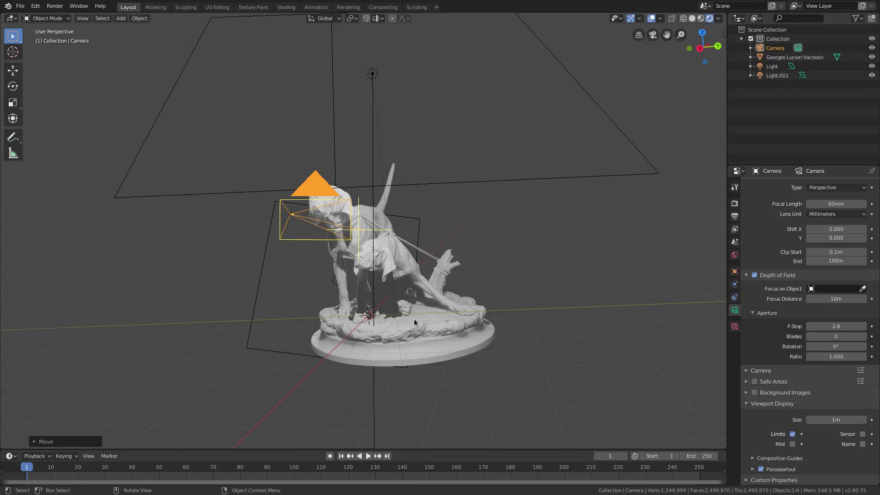
key("KP_0")
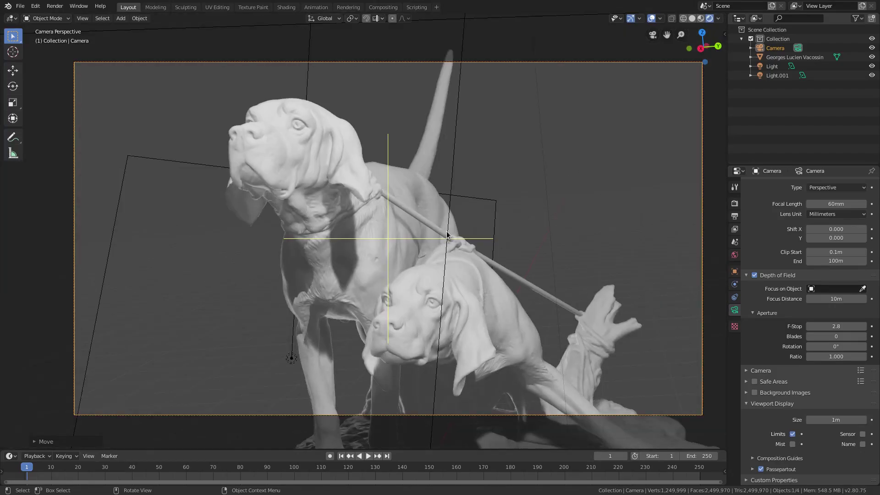
scroll(446, 235, "up", 4)
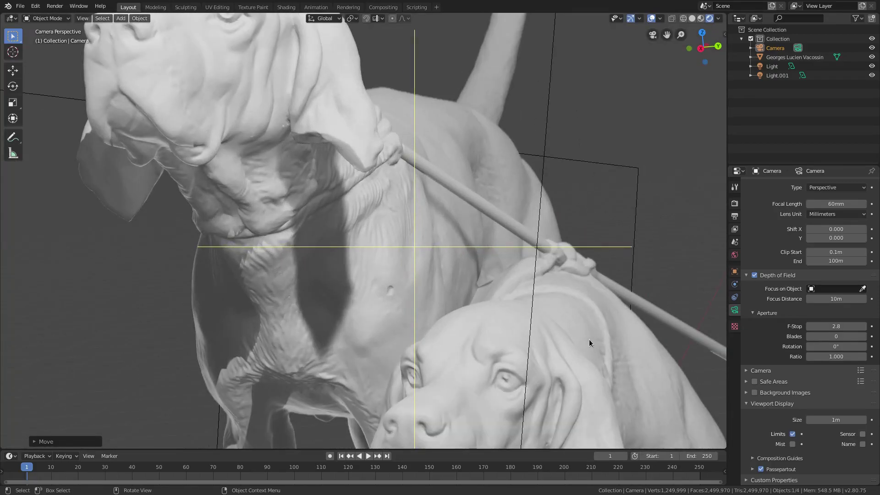
scroll(512, 337, "down", 4)
Step: Reselect the camera and lower its depth of field F-Stop to 0.1 for a much stronger blur
left_click(500, 326)
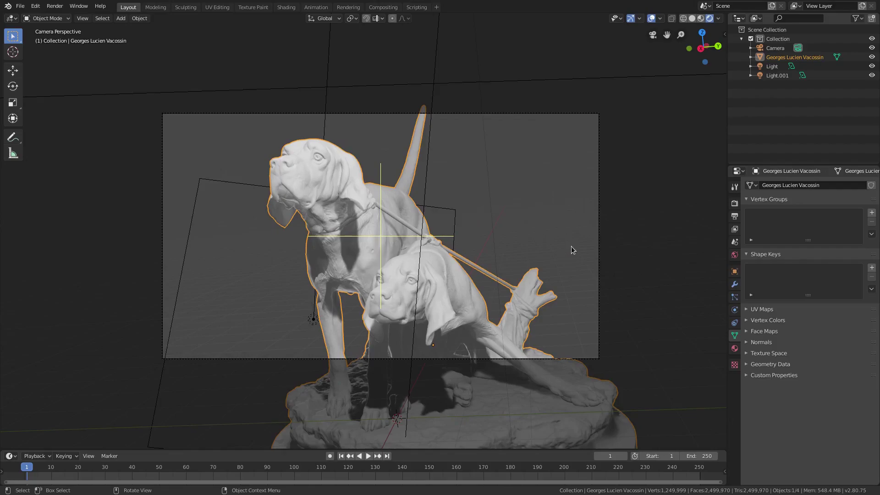
left_click(598, 213)
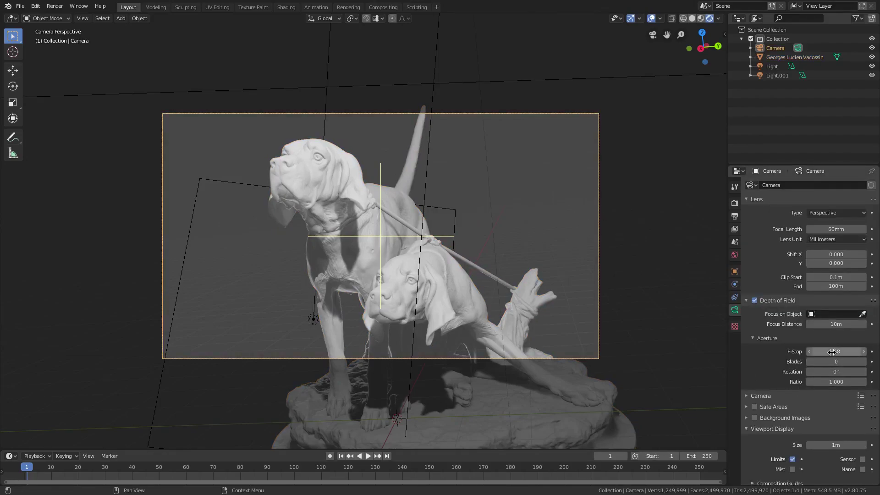
left_click_drag(831, 351, 806, 352)
scroll(249, 151, "up", 2)
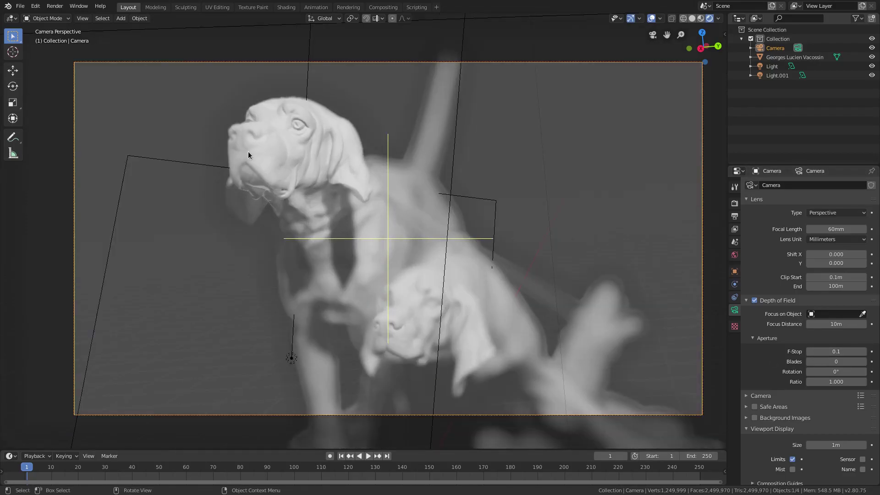
Step: Try an F-Stop below 0.1 for an even stronger blur, and restore it to 0.1
left_click(835, 352)
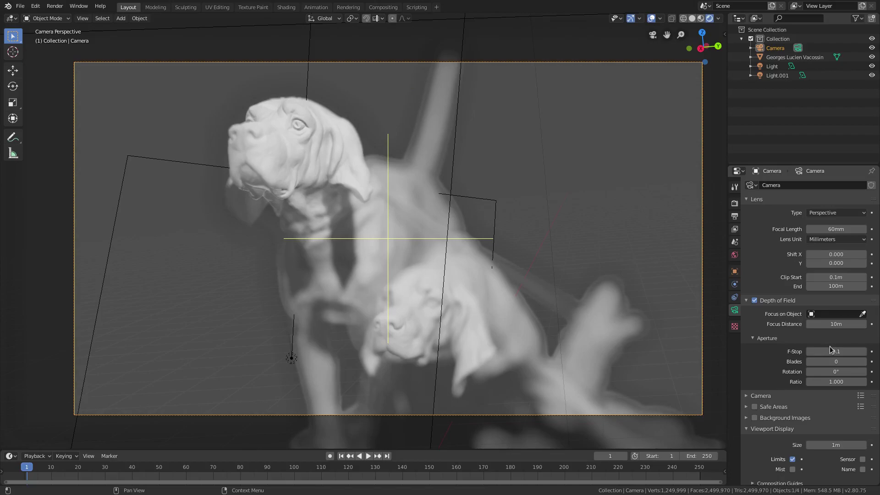
left_click(834, 350)
key("Return")
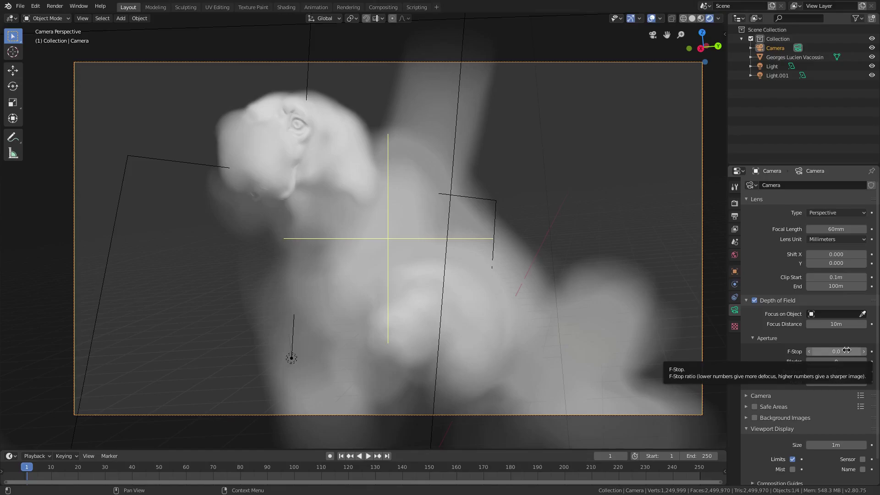
left_click(846, 351)
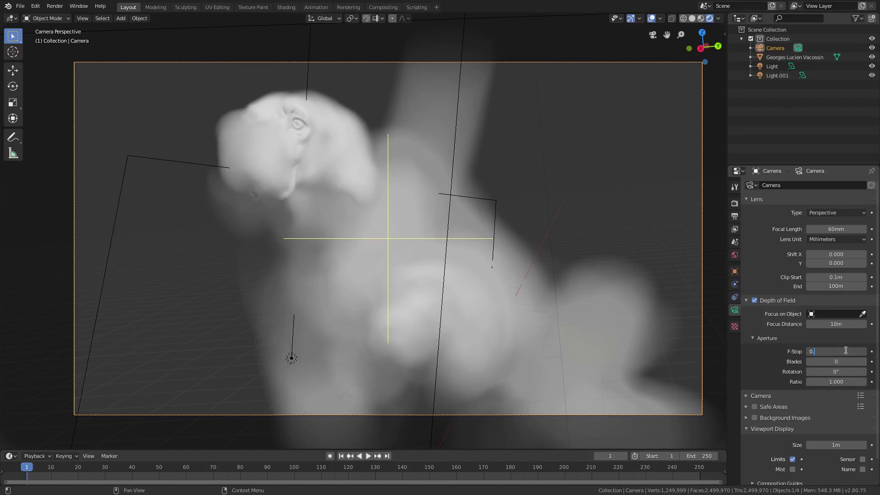
key("Return")
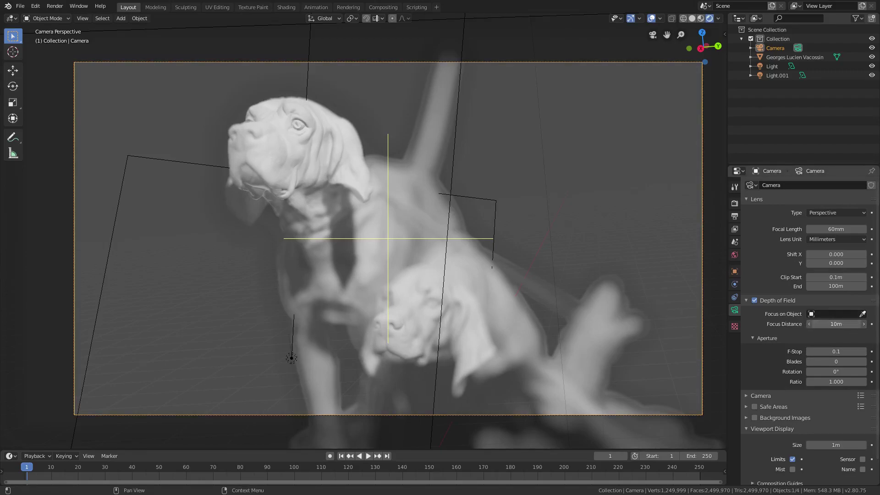
Step: Hide the viewport overlays and shift the camera's focus distance to 14 m and back to 9.5 m
left_click_drag(835, 324, 851, 324)
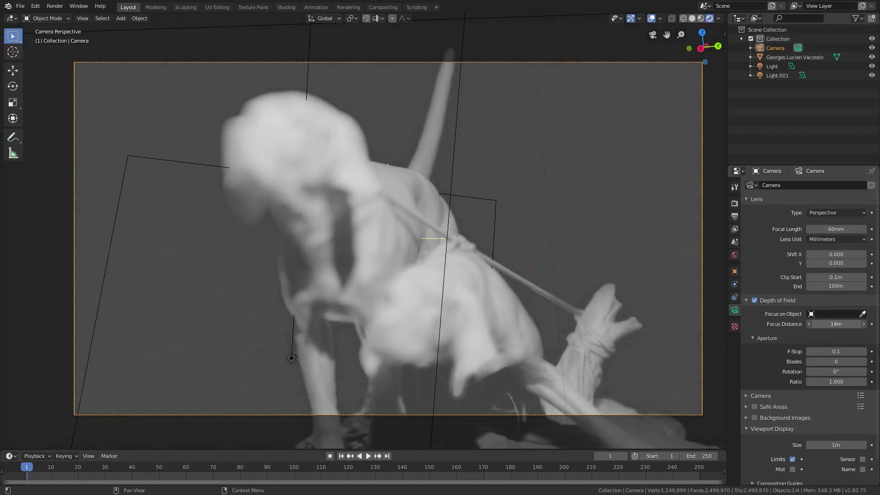
left_click(650, 19)
left_click_drag(835, 324, 820, 324)
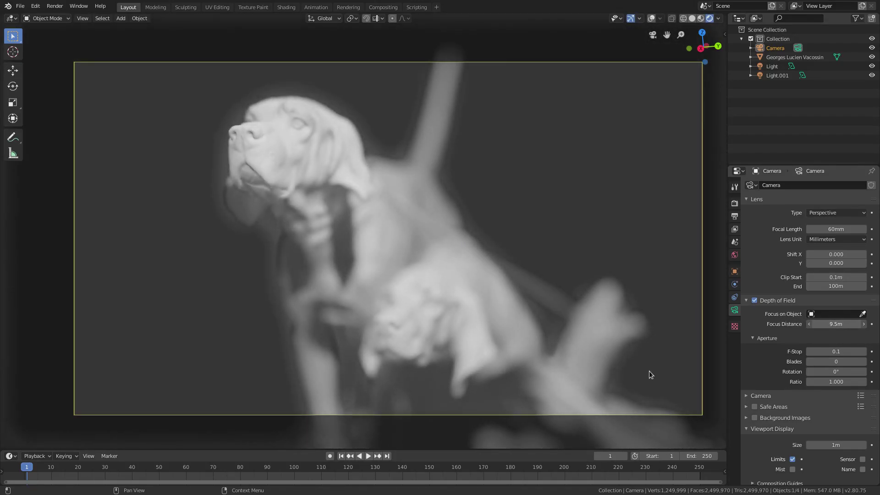
Step: Move and rotate the camera to view both dogs' heads from a lower angle, keeping the focus distance at 9.5 m
key("g")
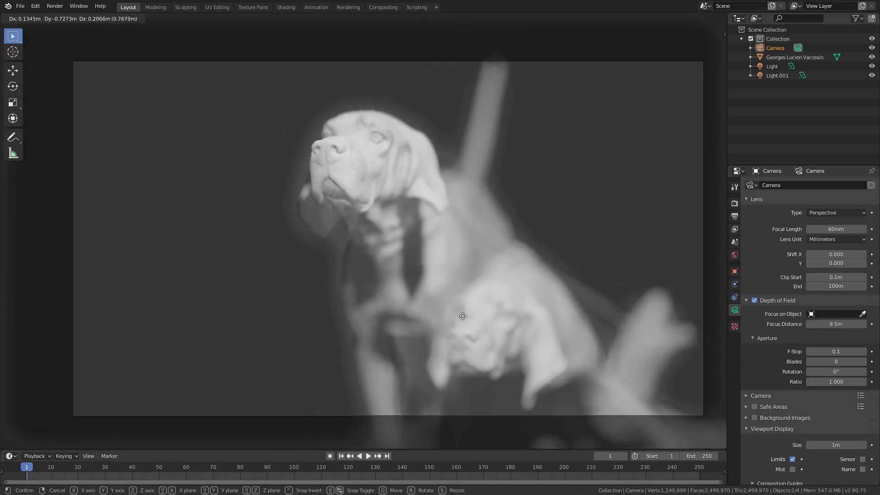
left_click(520, 333)
key("r")
key("r")
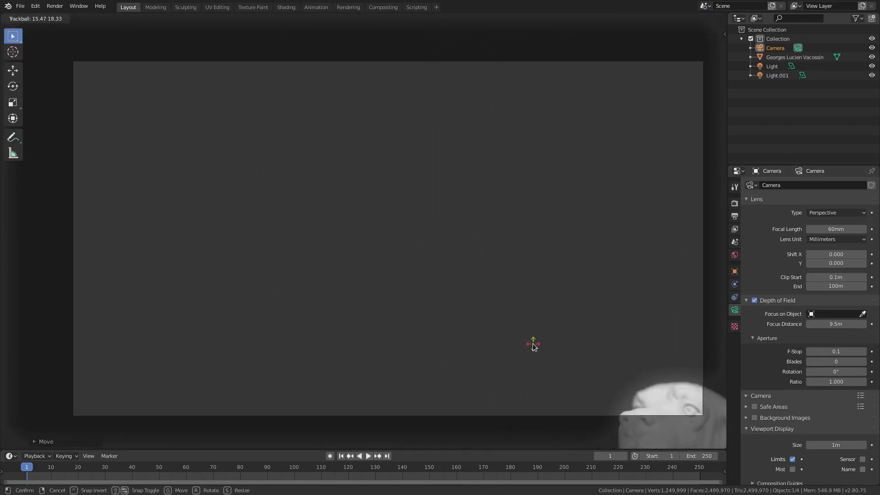
left_click(533, 343)
key("g")
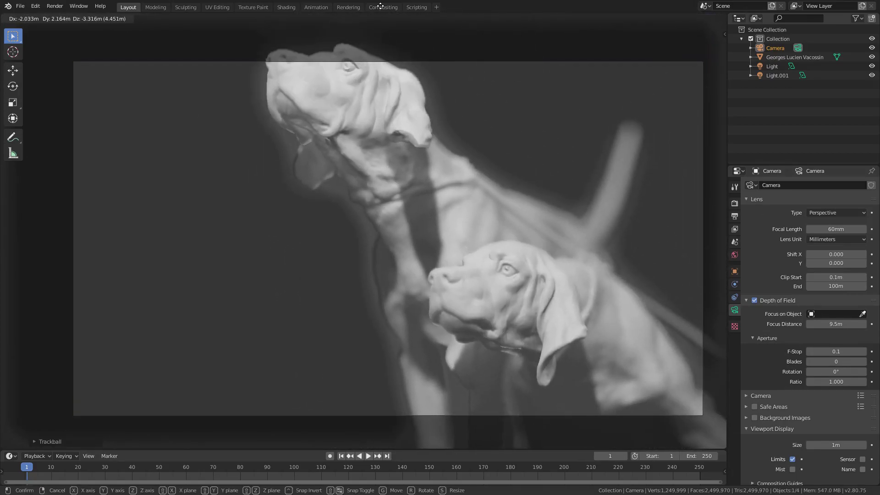
left_click(426, 400)
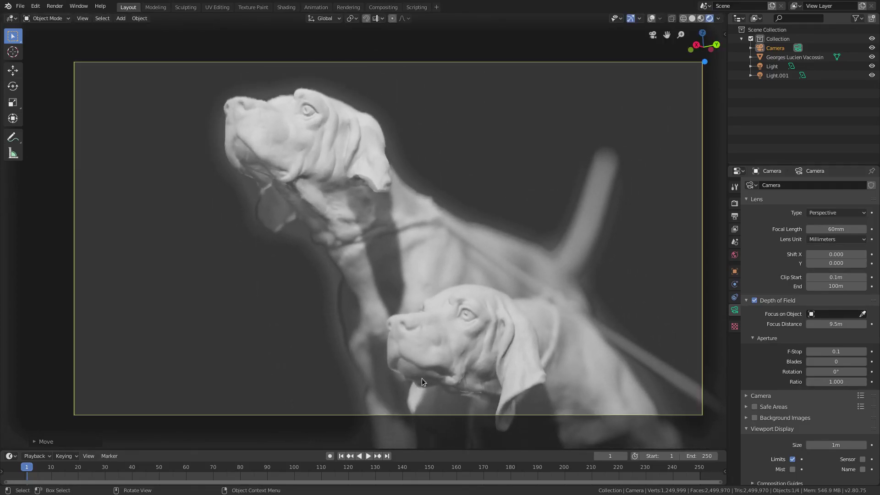
mouse_move(835, 324)
left_mouse_down()
mouse_move(779, 324)
mouse_move(842, 324)
mouse_move(816, 324)
mouse_move(832, 323)
left_mouse_up()
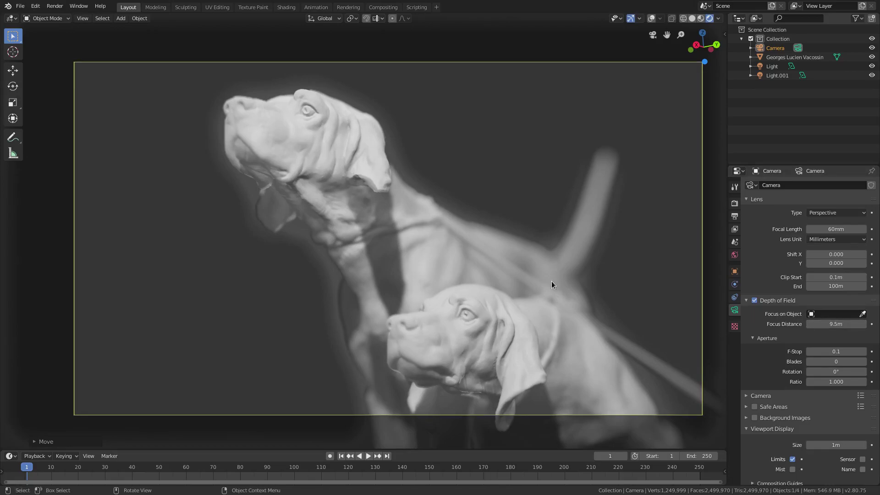
Step: Move the camera along its local Z axis, then rotate and reposition it to frame the smaller dog's face sharply from the front
key("g")
key("z")
key("z")
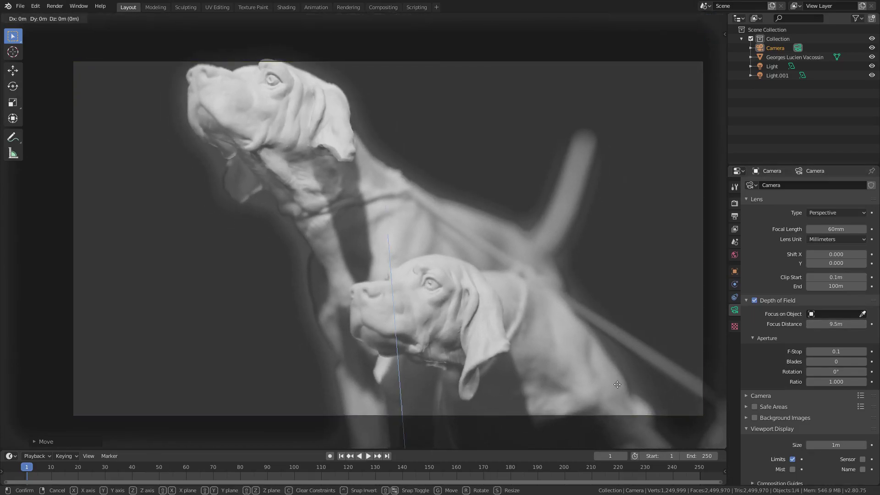
left_click(616, 127)
key("r")
key("r")
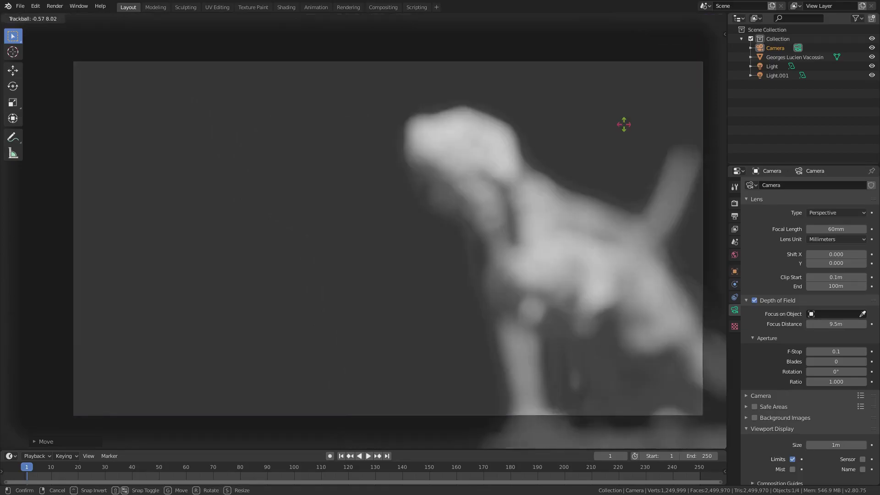
left_click(506, 64)
key("g")
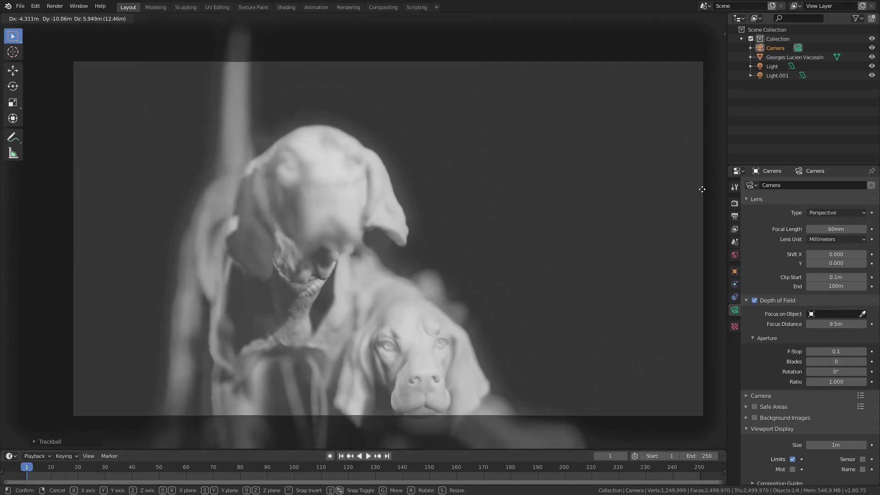
left_click(654, 334)
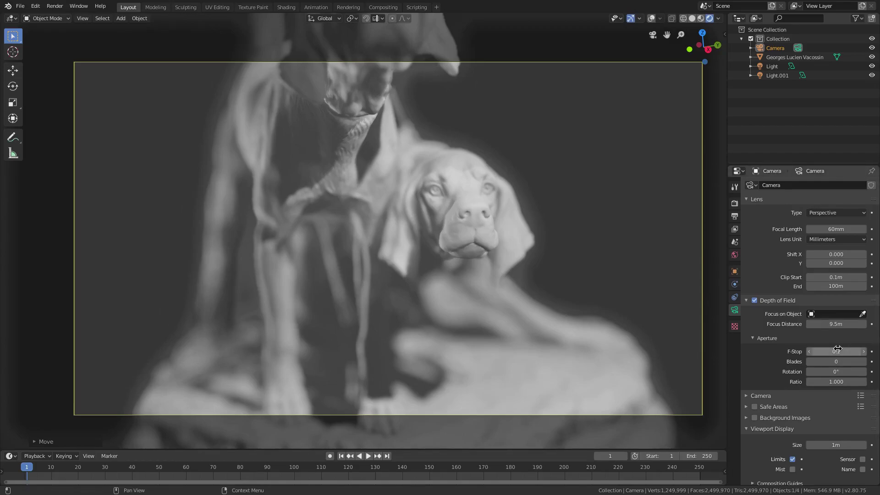
Step: Raise the camera's F-Stop to 0.2 and on to 0.4 to soften the background blur around the smaller dog
mouse_move(836, 351)
left_mouse_down()
mouse_move(863, 350)
mouse_move(840, 351)
left_mouse_up()
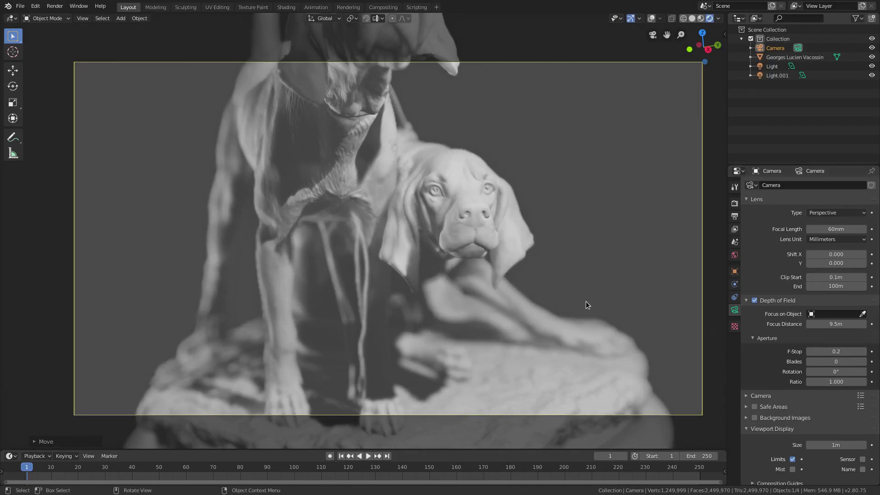
scroll(586, 298, "up", 1)
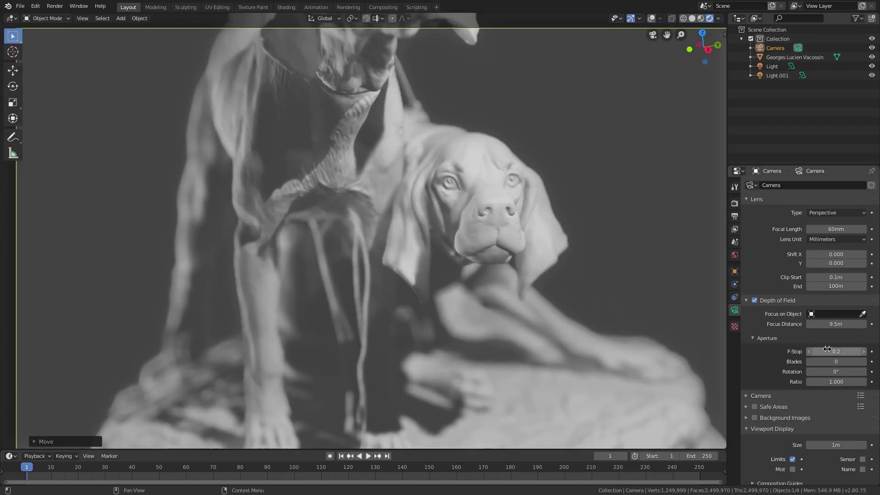
left_click_drag(828, 351, 842, 351)
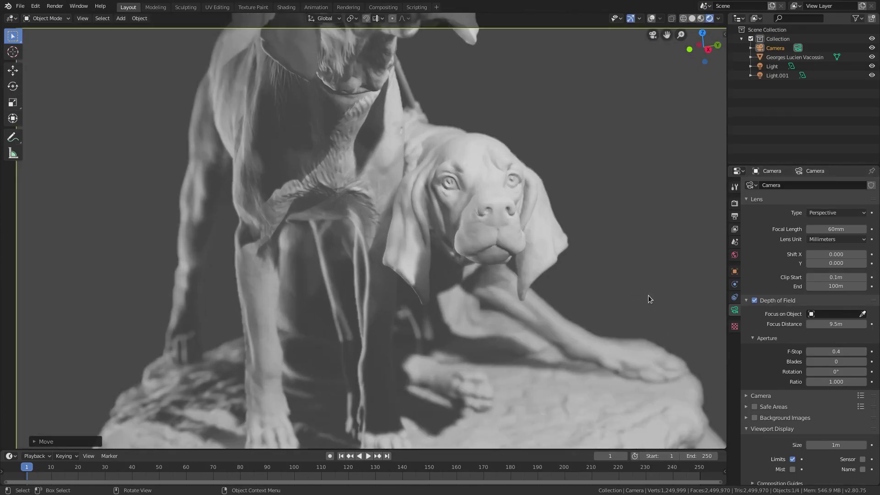
Step: Change the dog sculpture's material base color to a bright light blue with hue 0.571 and saturation 0.680
left_click(675, 359)
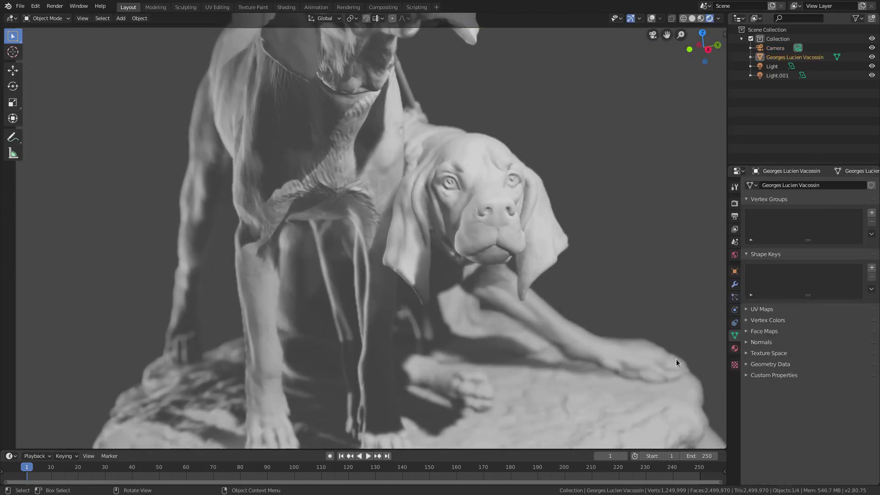
left_click(734, 348)
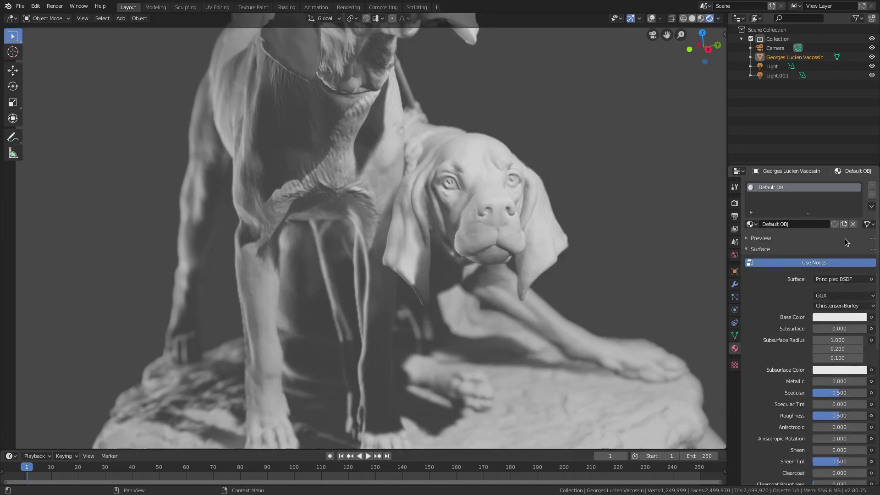
left_click(845, 317)
left_click_drag(845, 214, 828, 199)
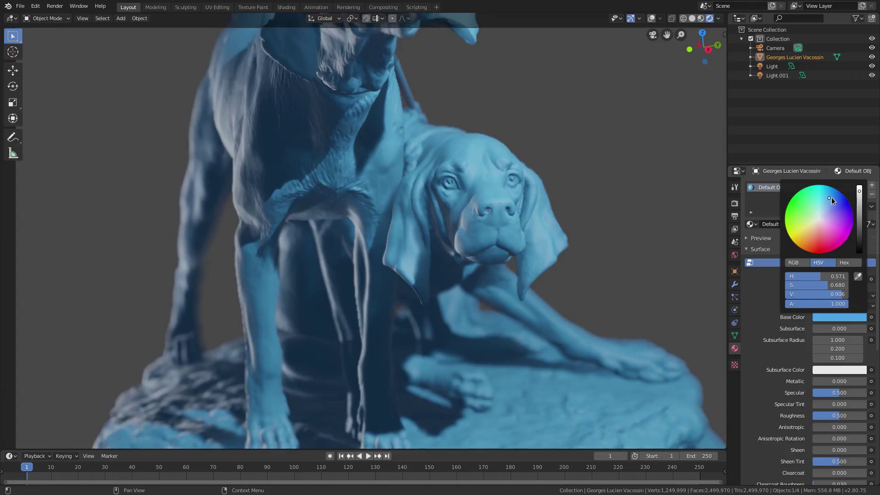
left_click_drag(864, 191, 860, 186)
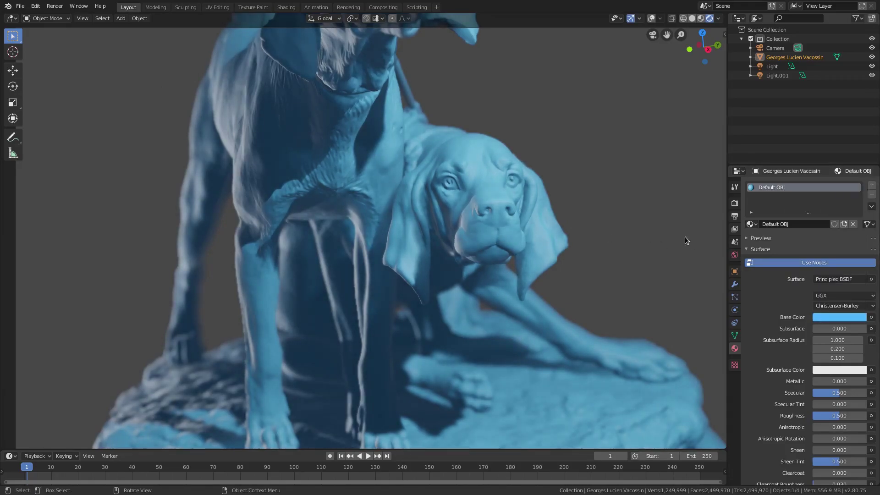
Step: Set the camera's aperture to 5 blades and its F-Stop to 0.1 while viewing through the camera
key("KP_0")
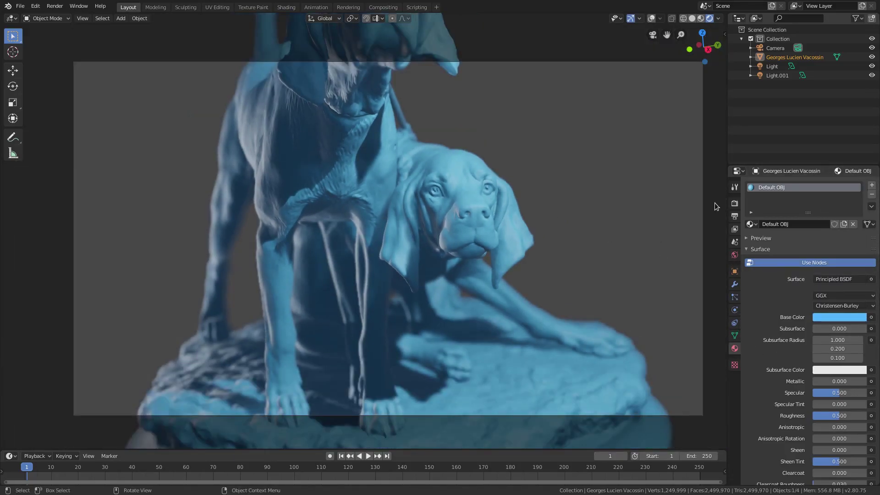
left_click(720, 246)
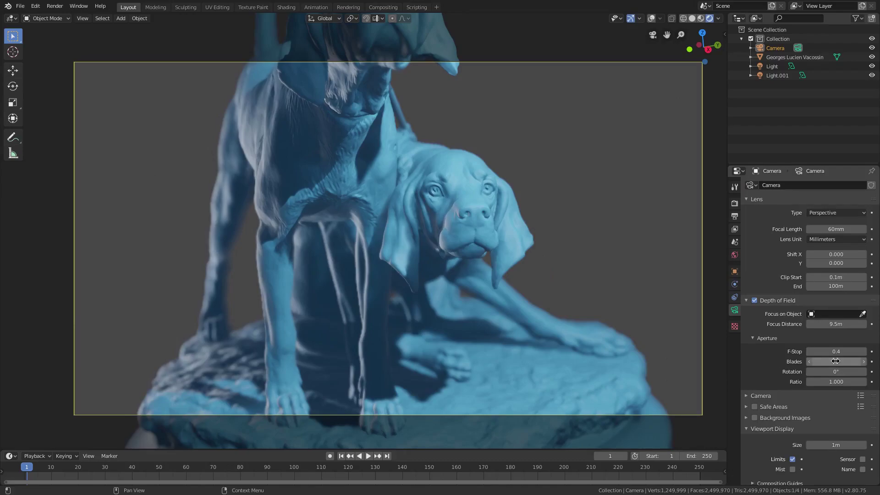
scroll(636, 345, "up", 3)
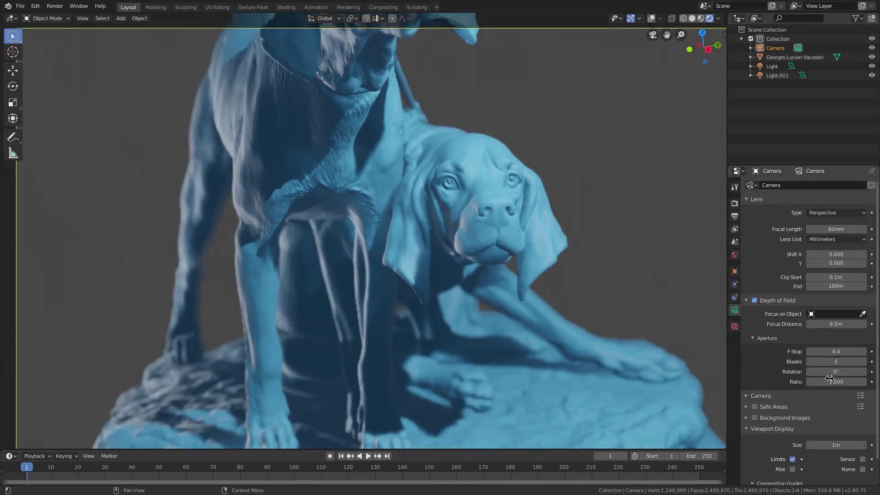
left_click_drag(829, 352, 807, 351)
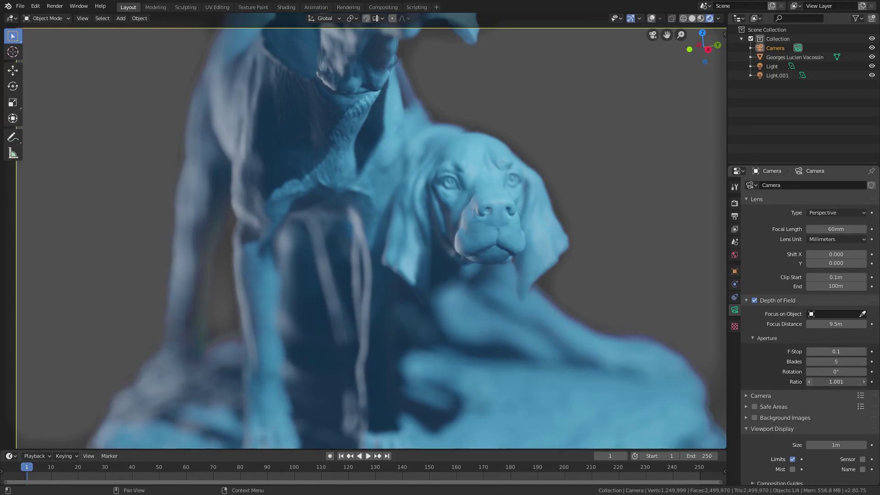
Step: Try an aperture rotation of -46.8° on the camera and return the aperture ratio to 1.0
left_click_drag(810, 382, 844, 378)
left_click(844, 380)
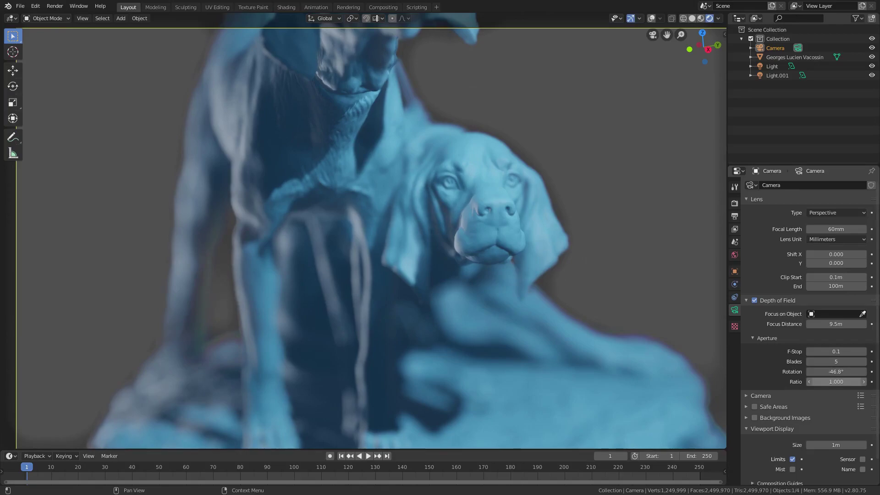
type("1.0")
key("Return")
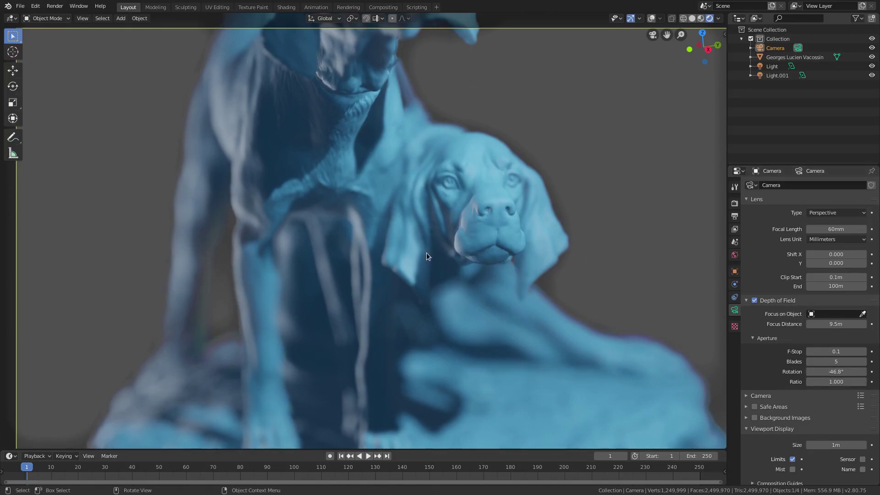
Step: Try an aperture ratio of 1.559 while examining the blurred edge of the sculpture's rock base in camera view
middle_click_drag(620, 369, 555, 324)
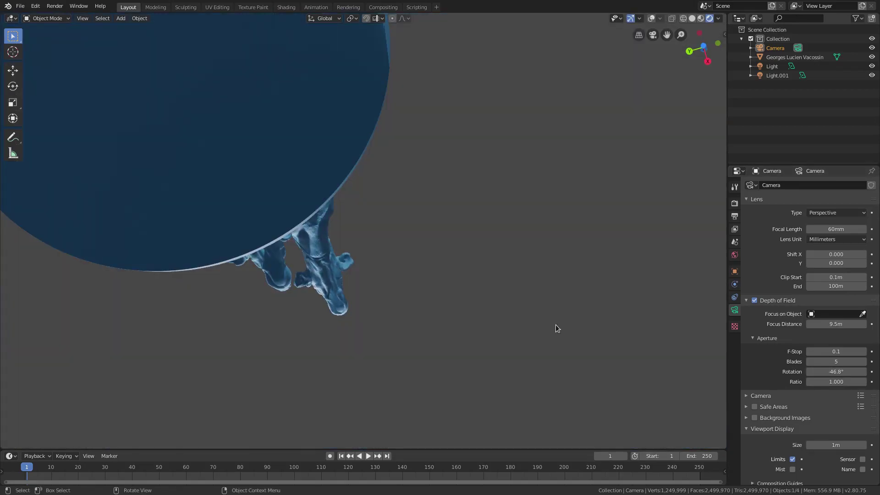
key("KP_0")
middle_click_drag(705, 372, 461, 263, "shift")
scroll(459, 290, "up", 4)
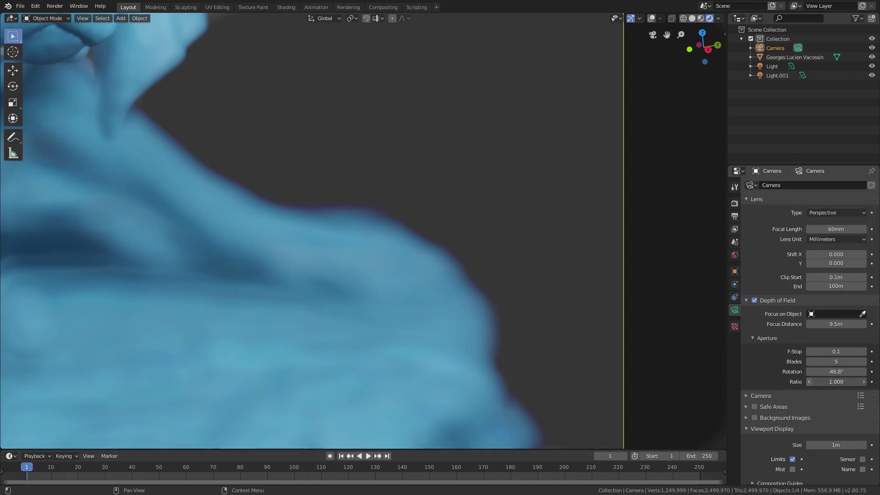
left_click_drag(836, 382, 849, 381)
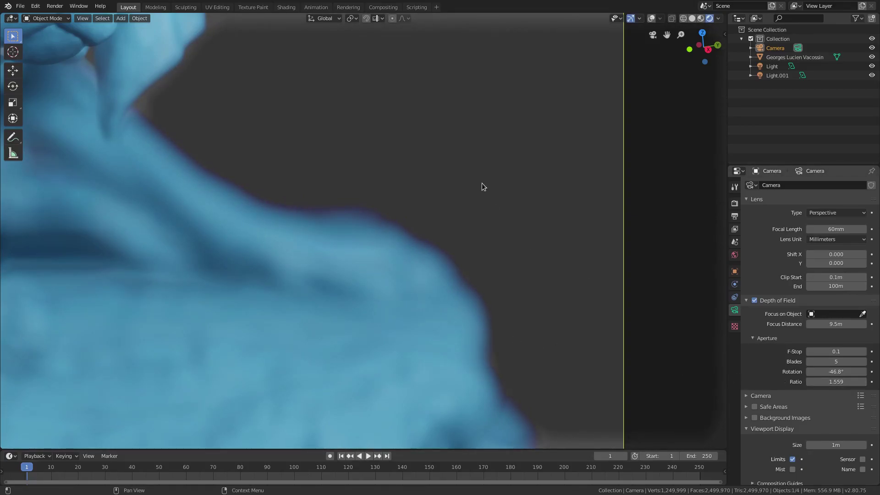
key("shift+a")
mouse_move(472, 127)
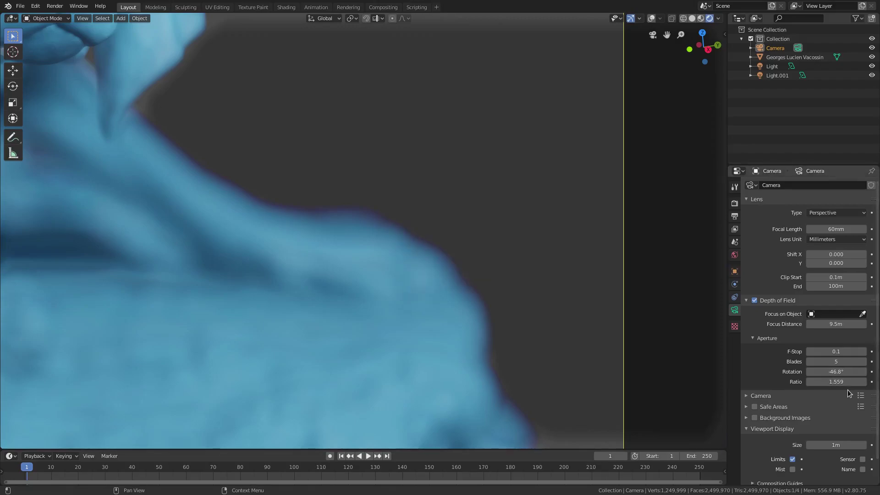
Step: Reset the camera's aperture ratio to 1.000 and set the aperture rotation to 0°
key("BackSpace")
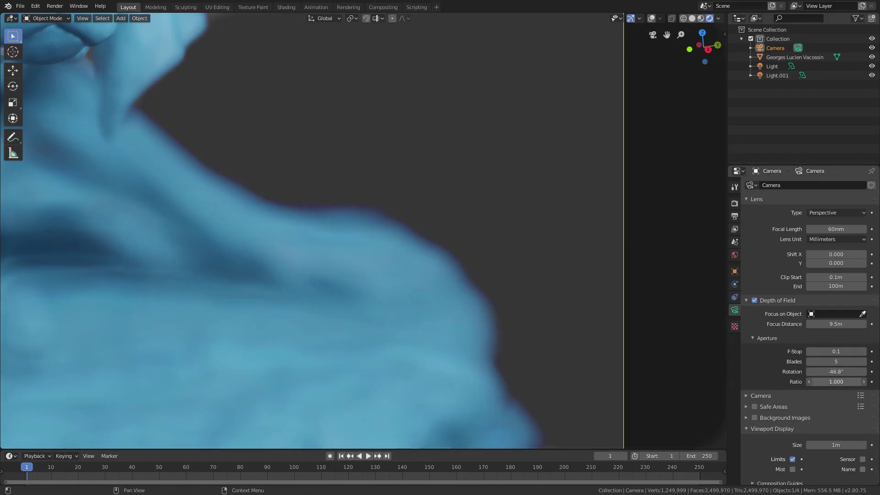
left_click_drag(842, 369, 825, 369)
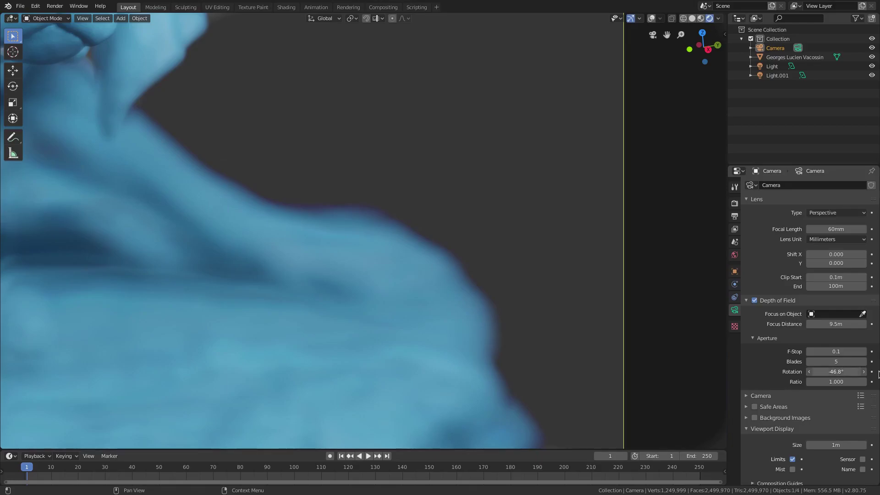
left_click(843, 370)
type("0")
key("Return")
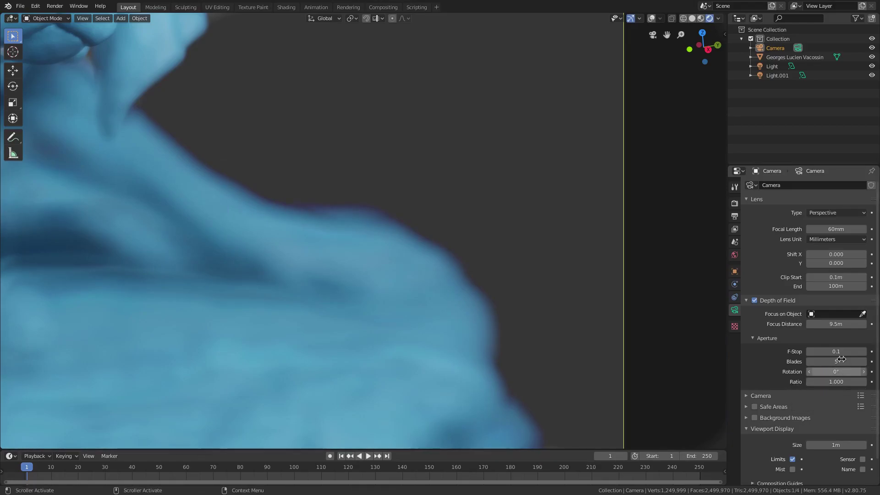
Step: Set the aperture blades to 0 and examine the blur around the standing dog's legs
scroll(402, 239, "down", 5)
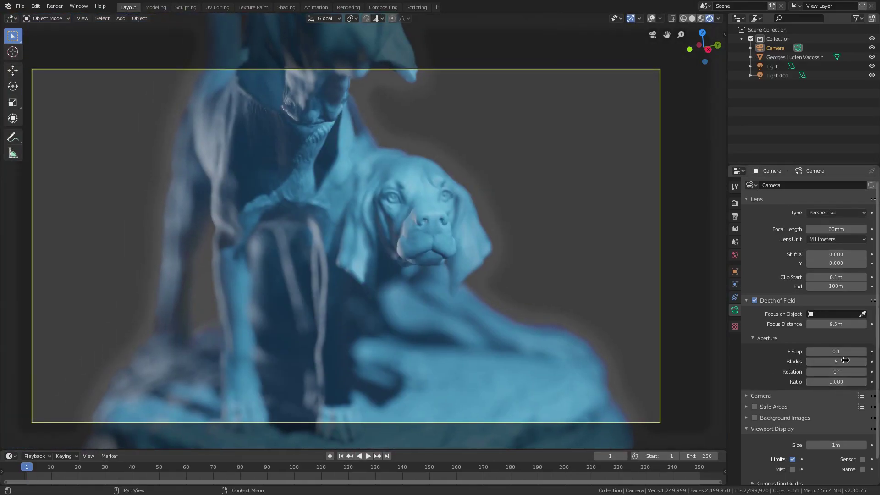
left_click_drag(844, 360, 820, 360)
scroll(419, 293, "up", 2)
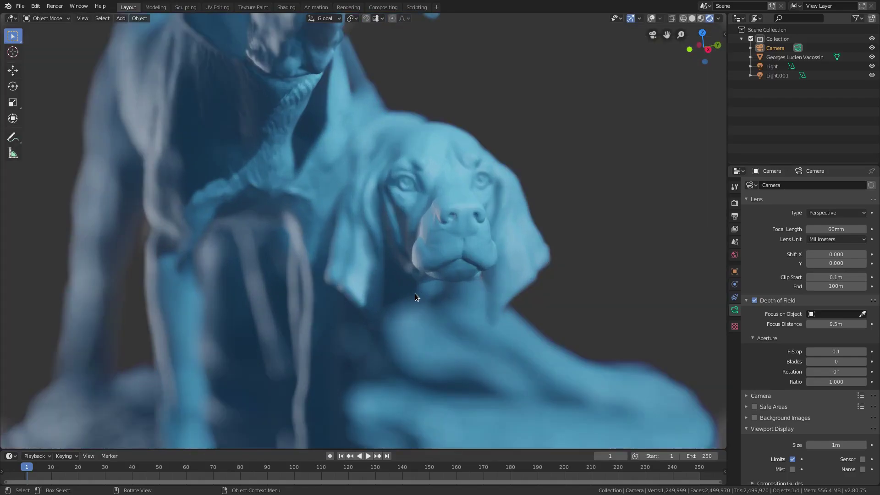
middle_click_drag(499, 278, 719, 275, "shift")
scroll(417, 212, "up", 2)
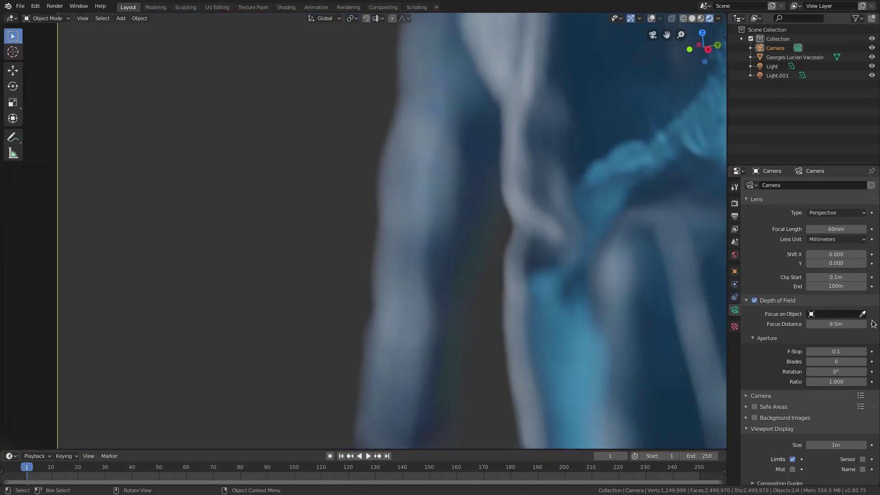
Step: Raise the aperture blades one at a time from 3 to 6 to compare the blur shapes
left_click(862, 362)
left_click(863, 361)
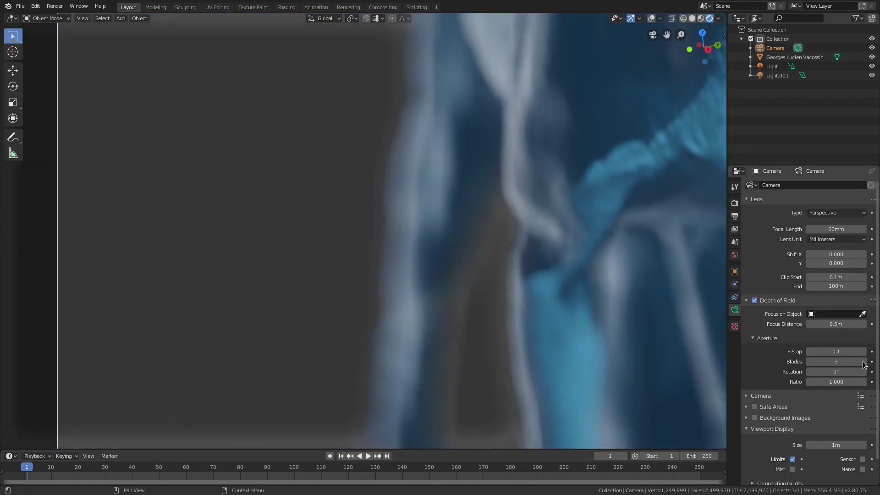
left_click(863, 361)
left_click(864, 361)
left_click(864, 362)
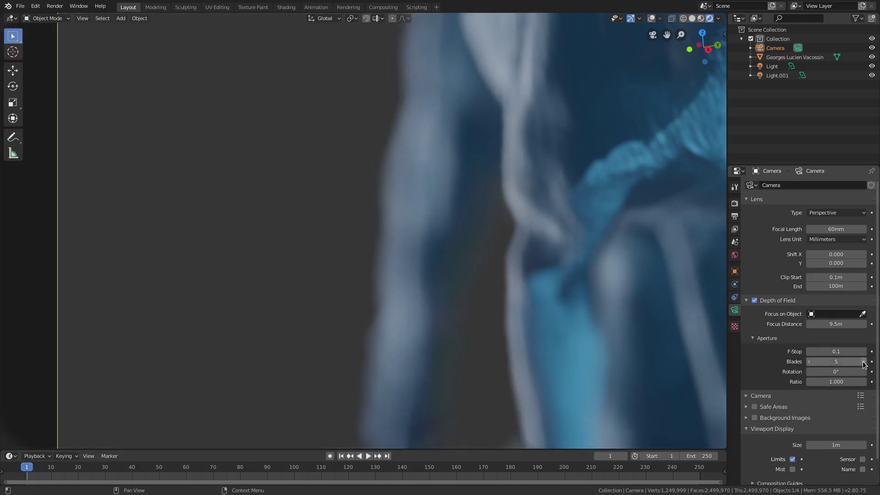
left_click(864, 361)
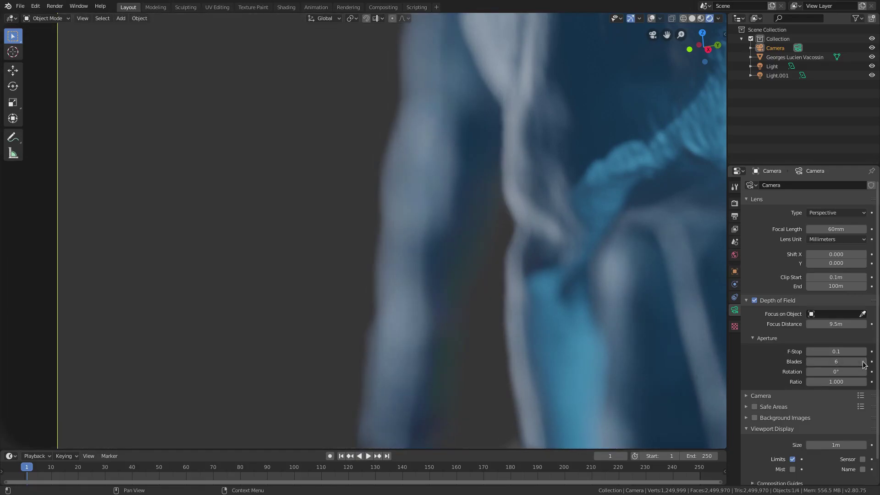
Step: Lower the aperture blades back to 0, raise them to 3, and compare the blur across the whole frame
left_click(809, 361)
left_click(809, 361)
left_click(809, 362)
left_click(809, 362)
left_click(808, 362)
left_click(808, 361)
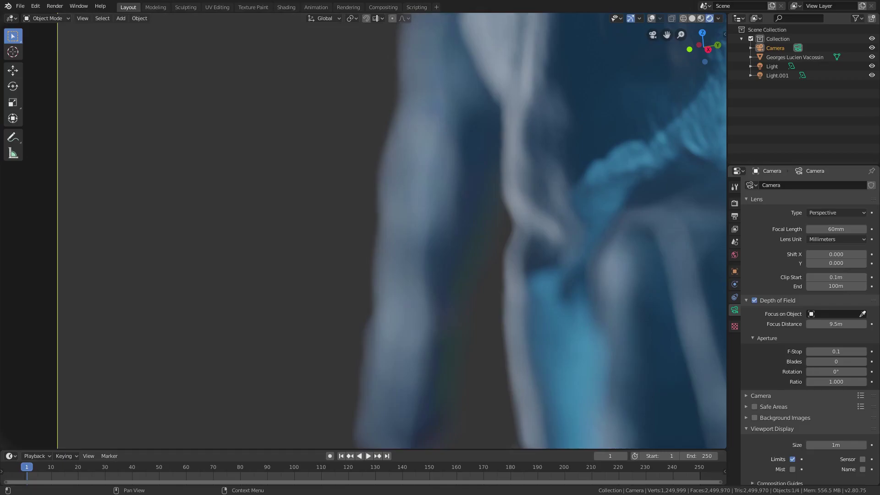
left_click(864, 362)
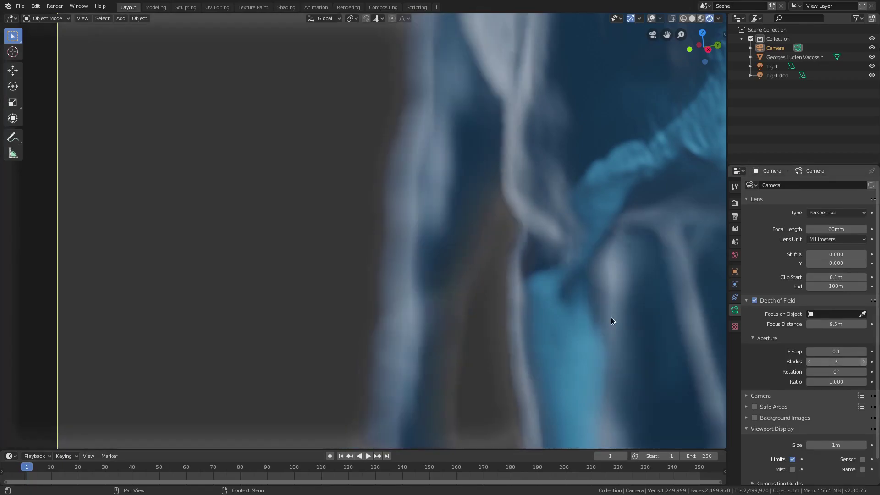
scroll(524, 300, "down", 3)
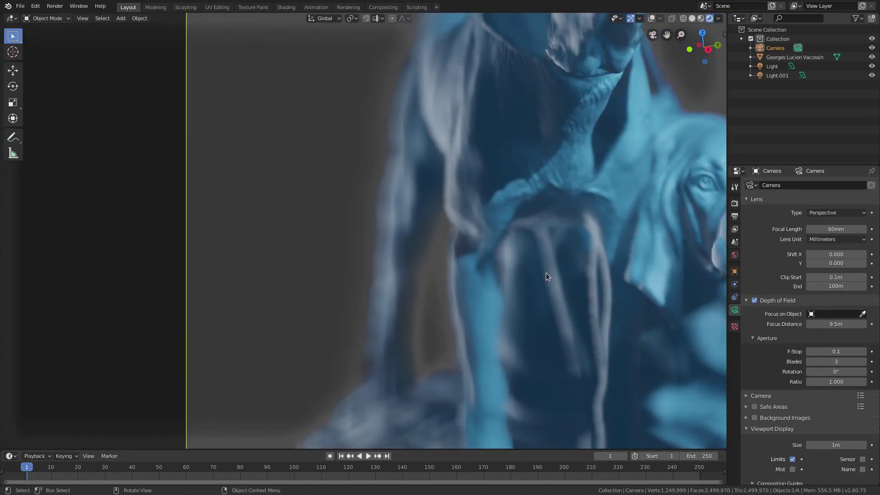
scroll(546, 273, "down", 4)
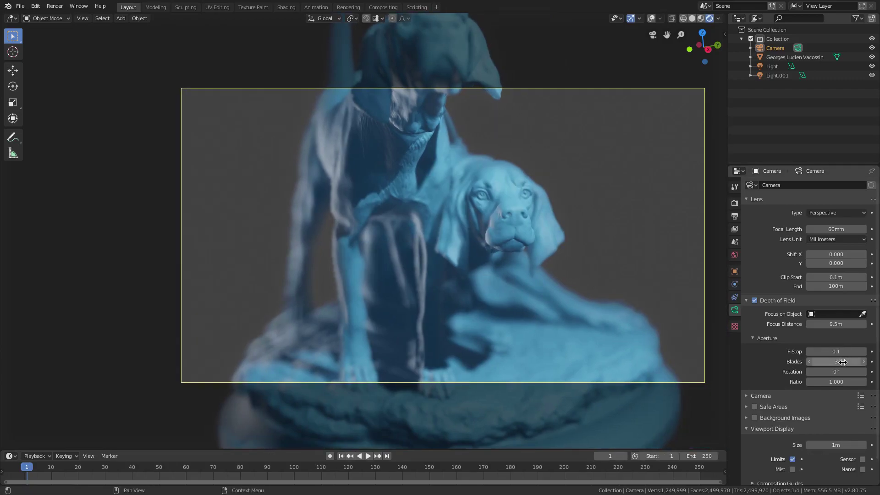
Step: Set the camera's aperture blades to 5 and raise the F-Stop to 2.1
left_click(842, 362)
type("5")
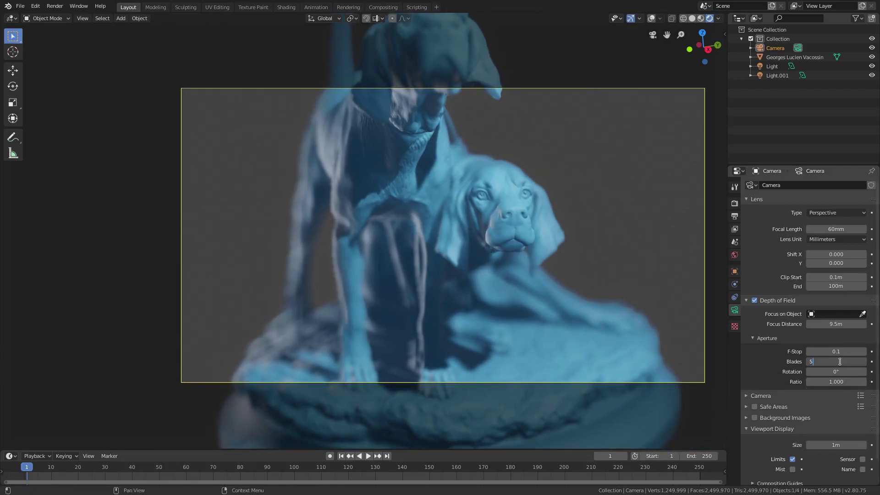
key("Return")
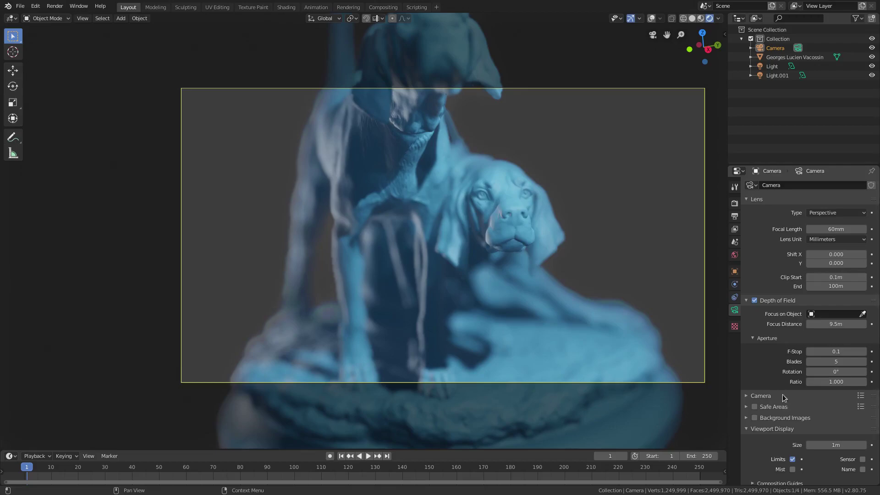
left_click_drag(833, 351, 840, 351)
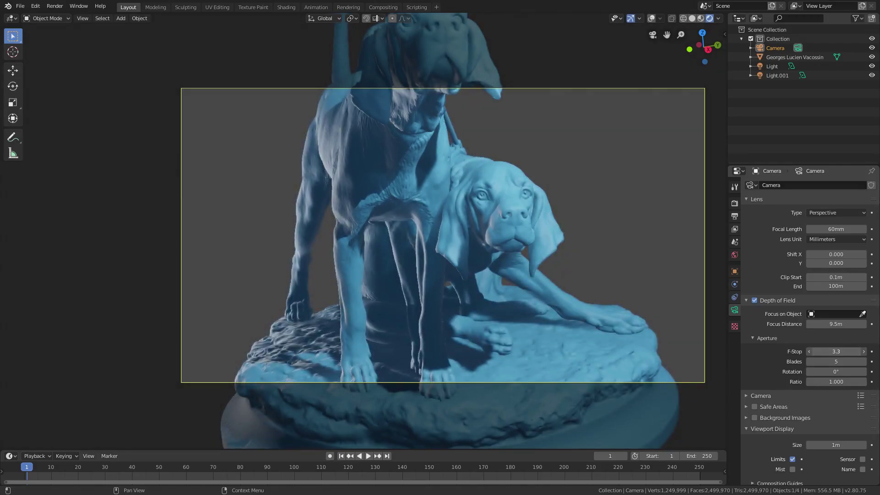
scroll(436, 344, "up", 1)
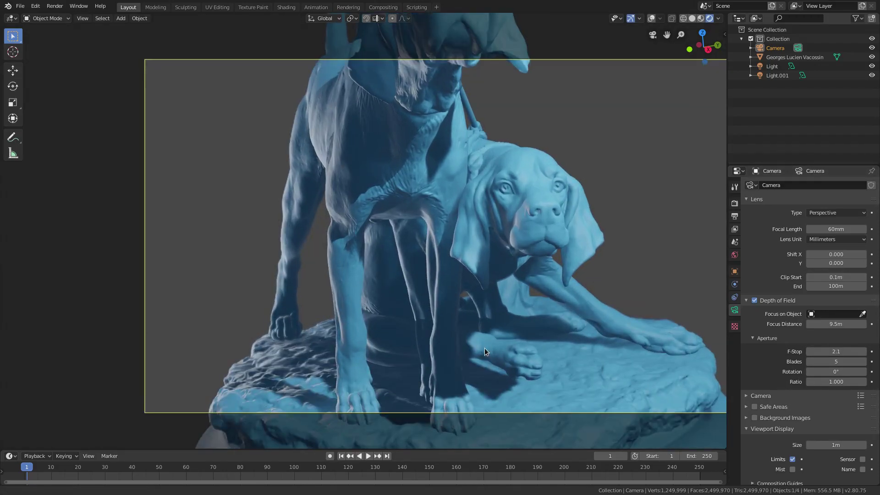
scroll(497, 345, "up", 1)
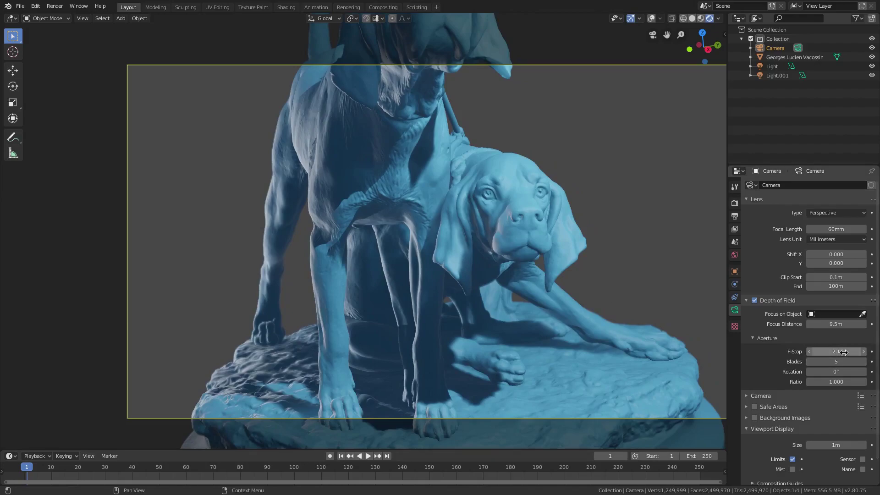
Step: Reset the camera's F-Stop to its default value of 5.6
right_click(844, 351)
left_click(810, 412)
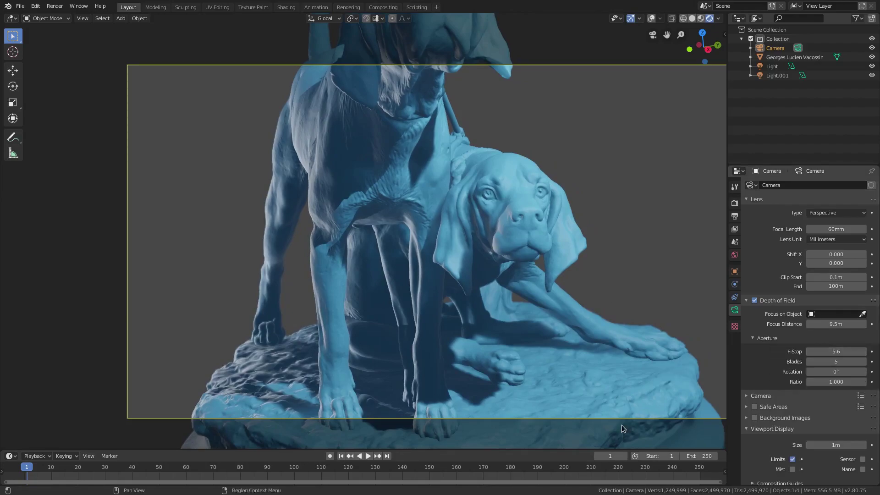
right_click(829, 352)
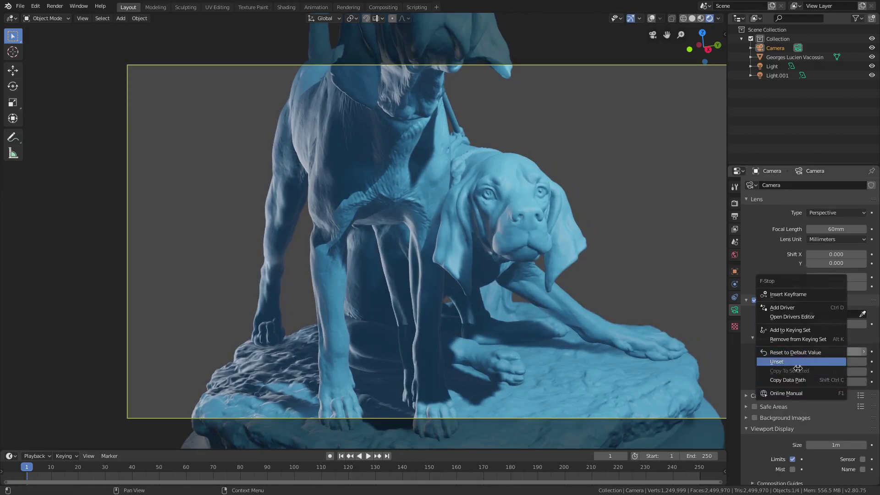
left_click(834, 353)
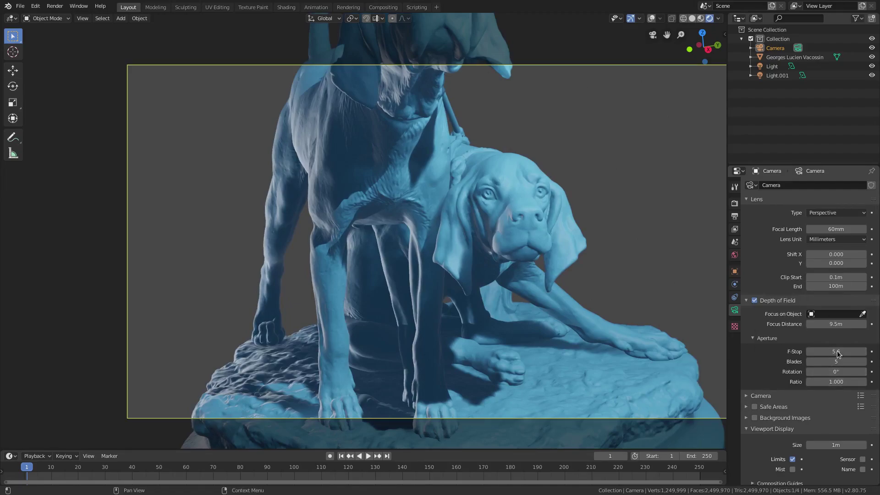
Step: Lower the camera's F-Stop to 0.3 and set its focus distance to 9.6 m
mouse_move(837, 352)
left_mouse_down()
mouse_move(812, 351)
mouse_move(825, 352)
left_mouse_up()
left_click_drag(828, 322, 824, 324)
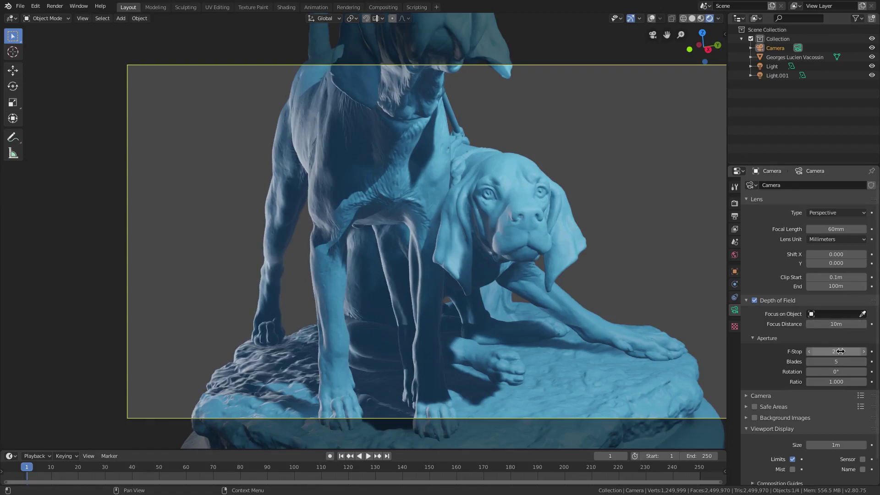
left_click_drag(839, 351, 780, 351)
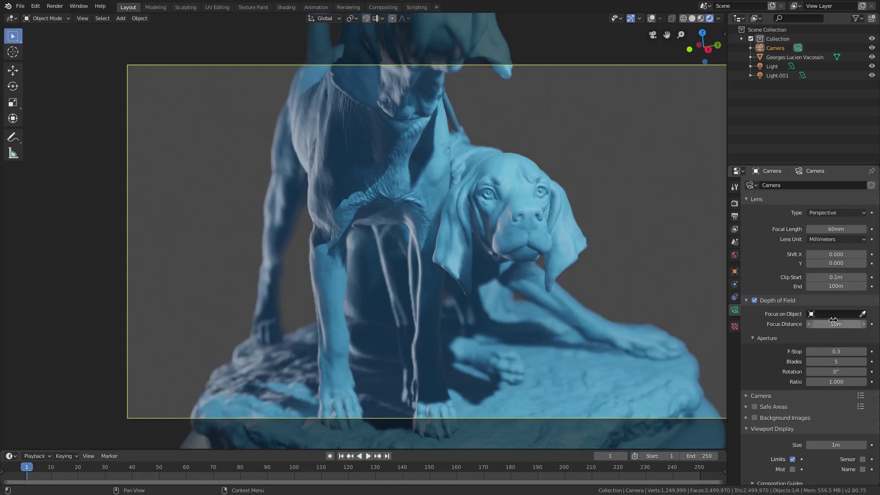
mouse_move(835, 323)
left_mouse_down()
mouse_move(874, 324)
mouse_move(820, 324)
mouse_move(847, 324)
mouse_move(835, 324)
left_mouse_up()
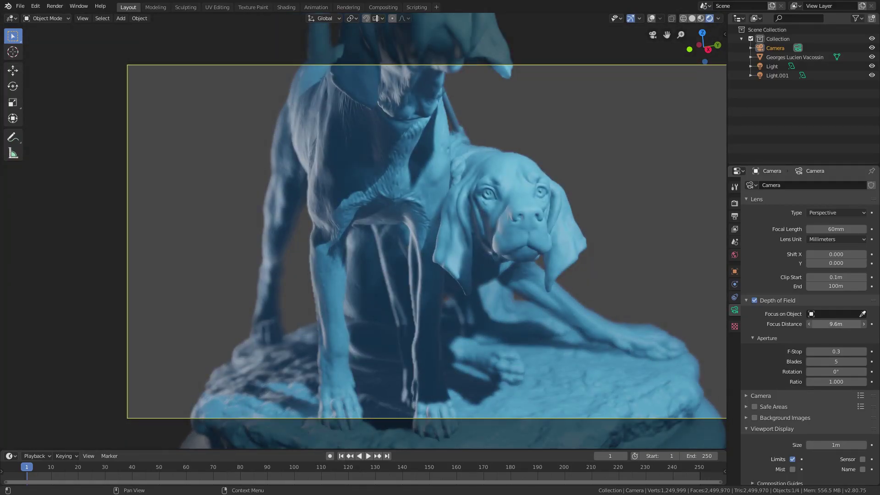
Step: Turn the camera's depth of field off and on again to compare the sculpture with and without blur
scroll(545, 310, "down", 1)
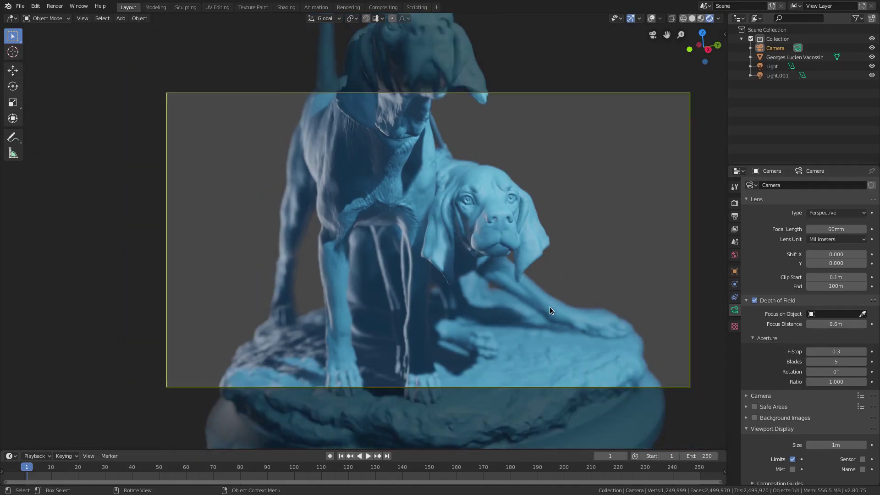
scroll(631, 306, "up", 3)
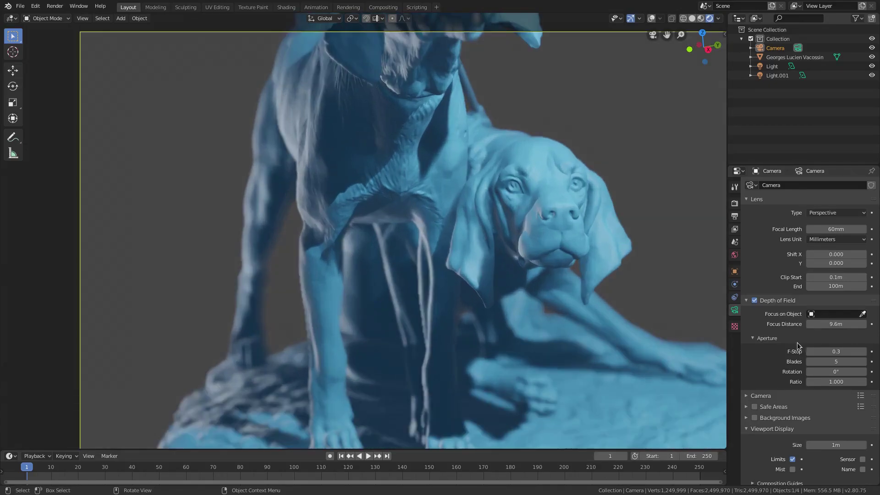
left_click(754, 301)
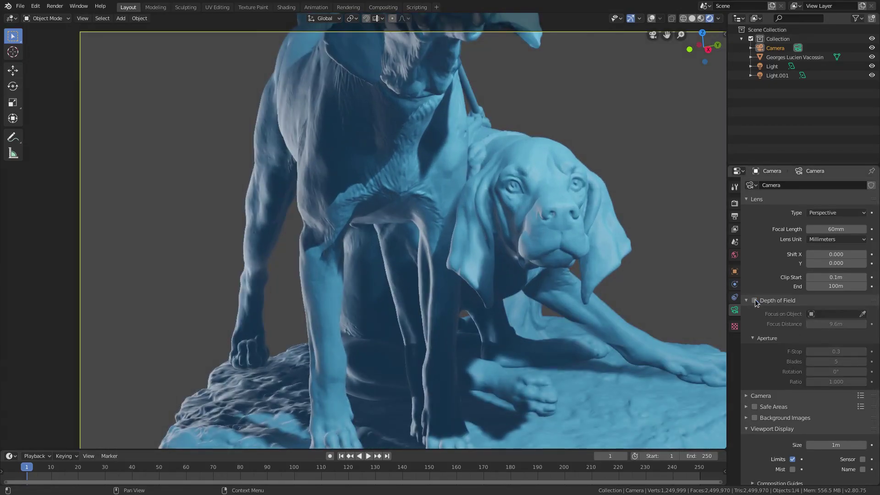
left_click(754, 301)
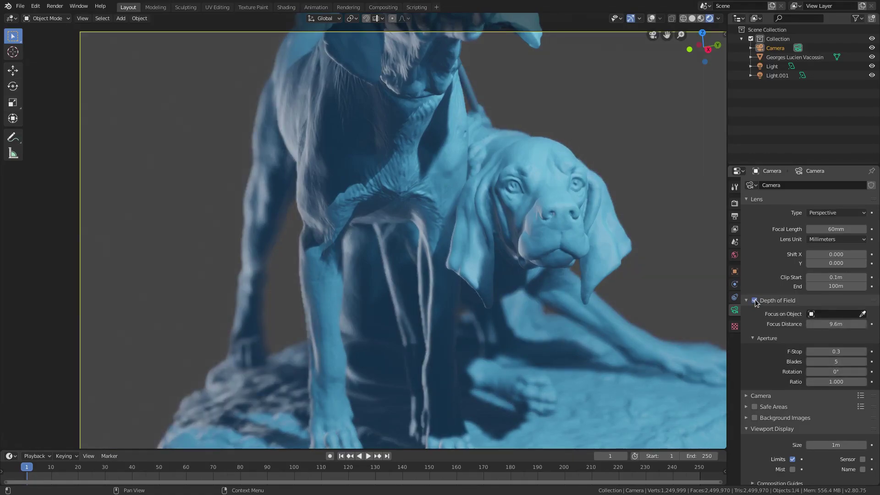
Step: Try a maximum bokeh size of 1 px in the Eevee depth-of-field render settings
left_click(734, 203)
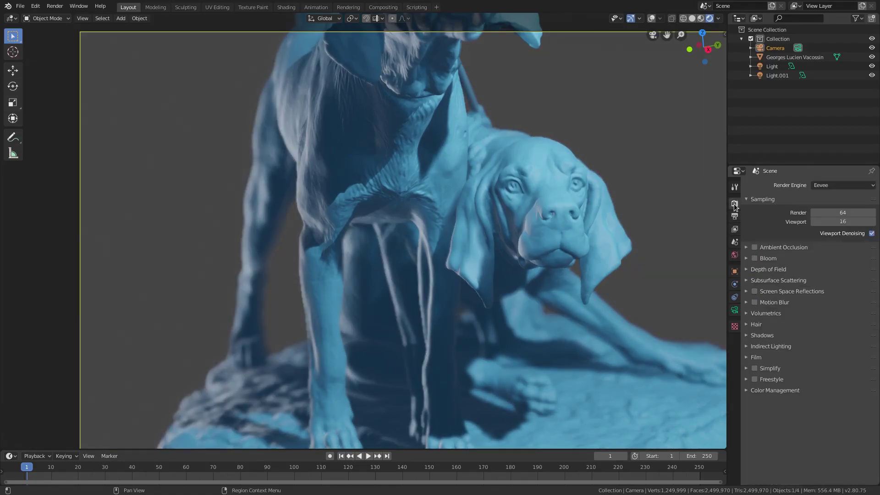
left_click(767, 269)
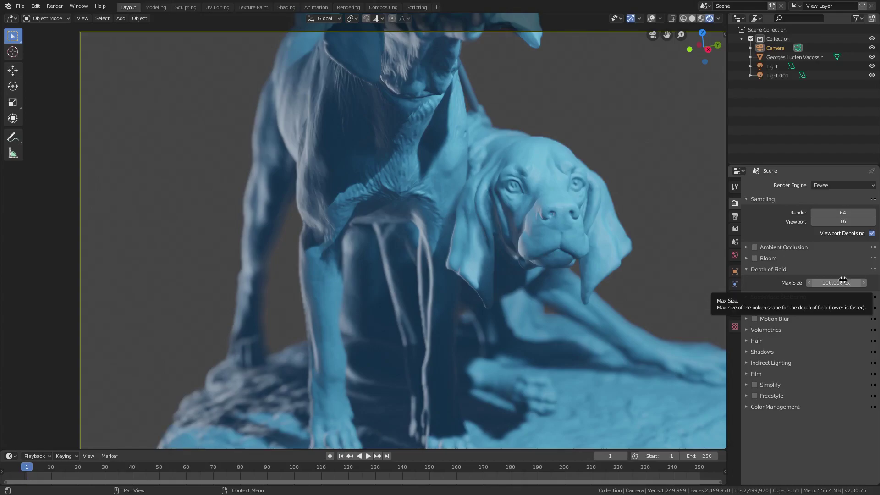
left_click_drag(842, 280, 836, 279)
left_click(824, 280)
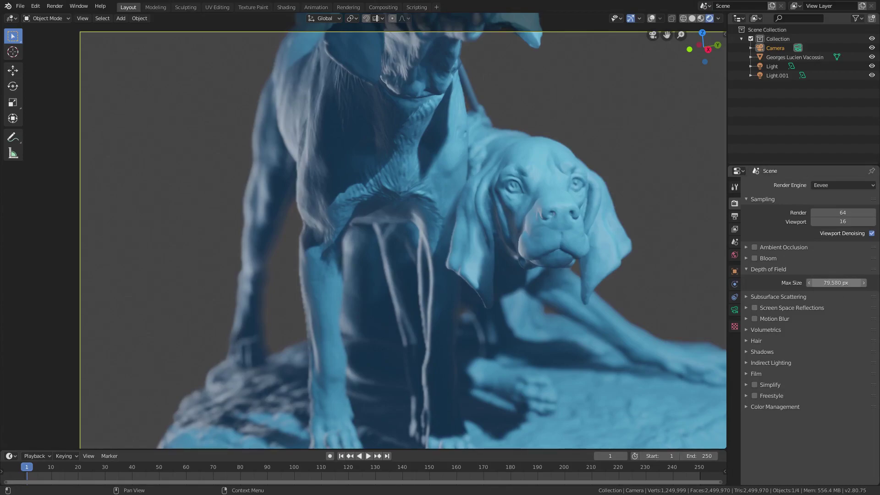
type("1")
key("Return")
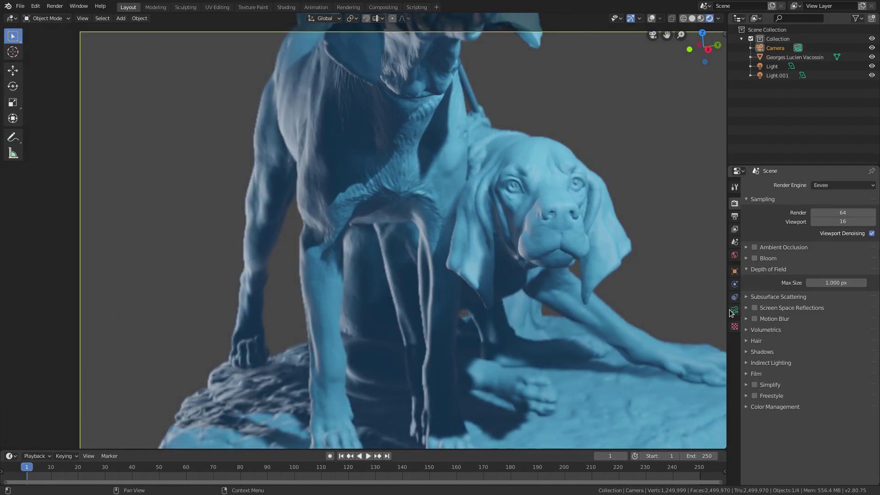
Step: Raise the depth-of-field Max Size to 8.3 px and compare the blur up close on the standing dog's leg
scroll(233, 286, "up", 2)
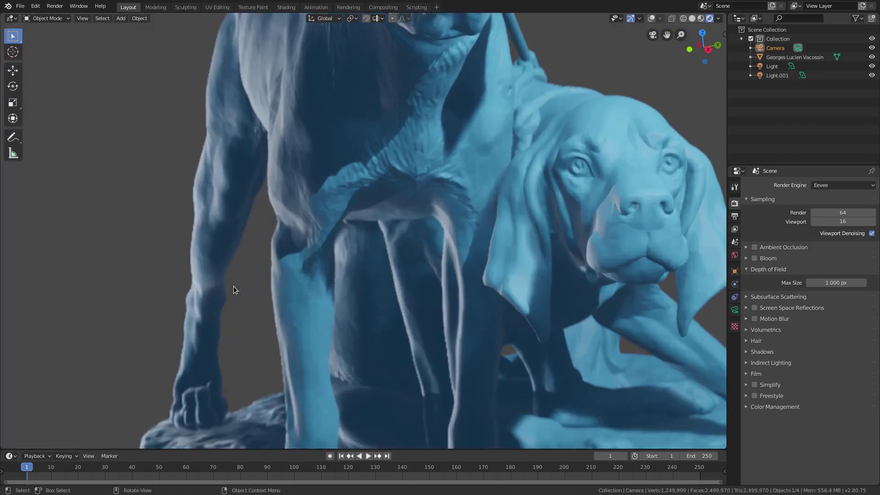
middle_click_drag(233, 286, 353, 256, "shift")
scroll(383, 294, "up", 4)
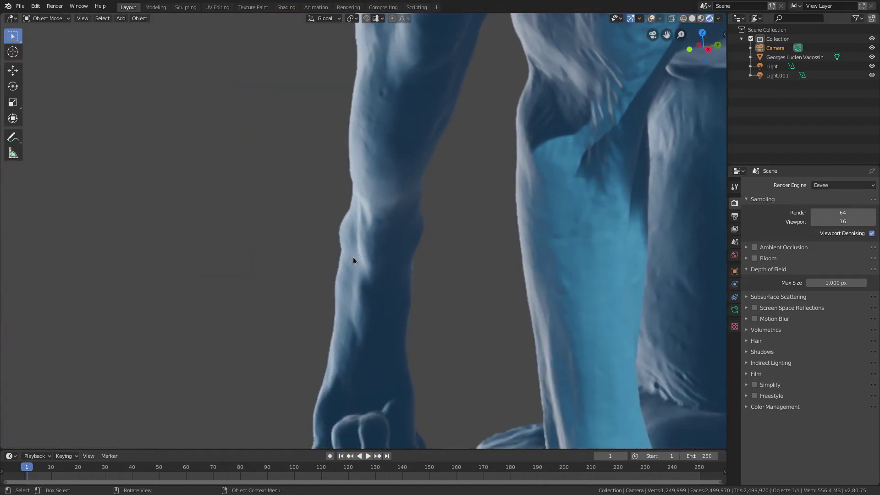
scroll(353, 256, "up", 1)
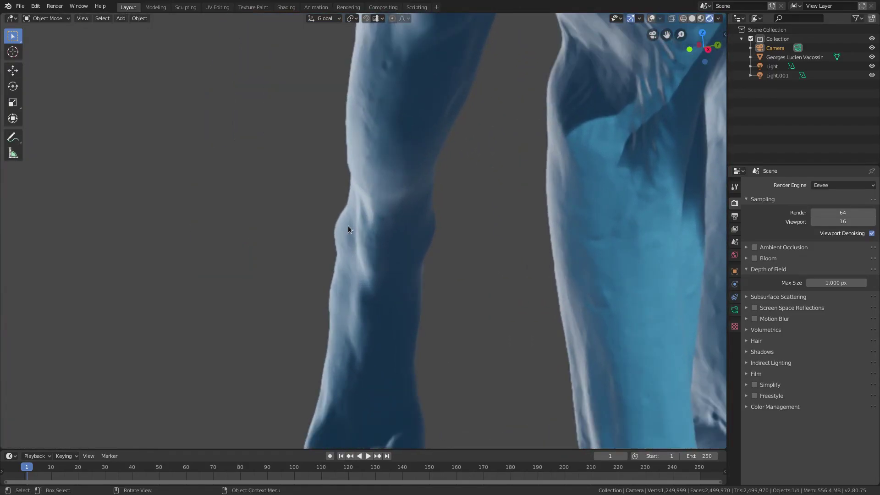
mouse_move(831, 283)
left_mouse_down()
mouse_move(865, 283)
mouse_move(836, 283)
left_mouse_up()
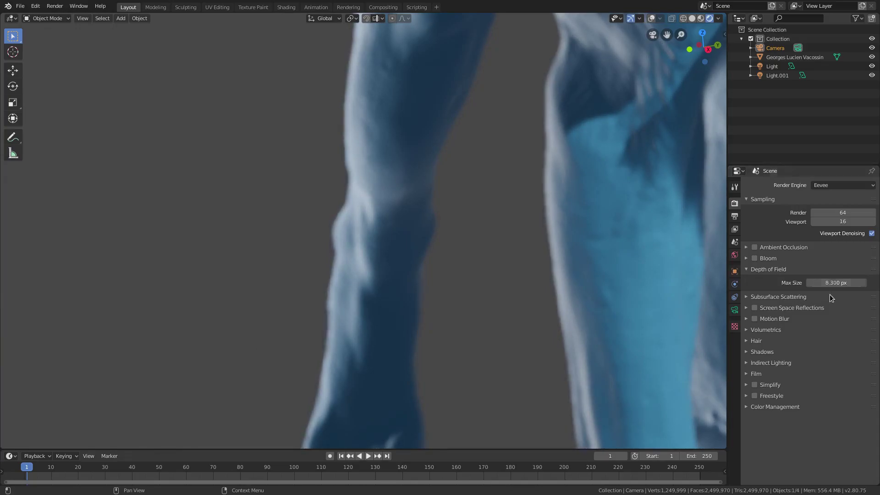
Step: Set the camera's F-Stop to 0.1
left_click(735, 310)
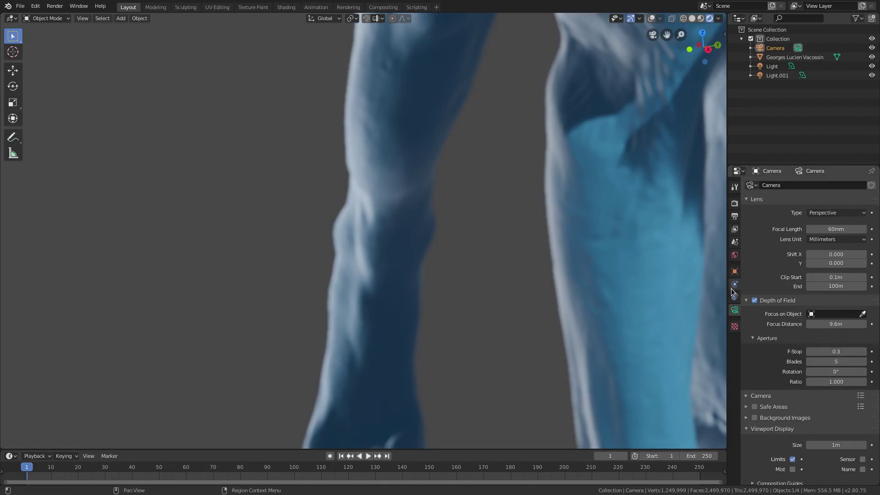
left_click(841, 351)
key("BackSpace")
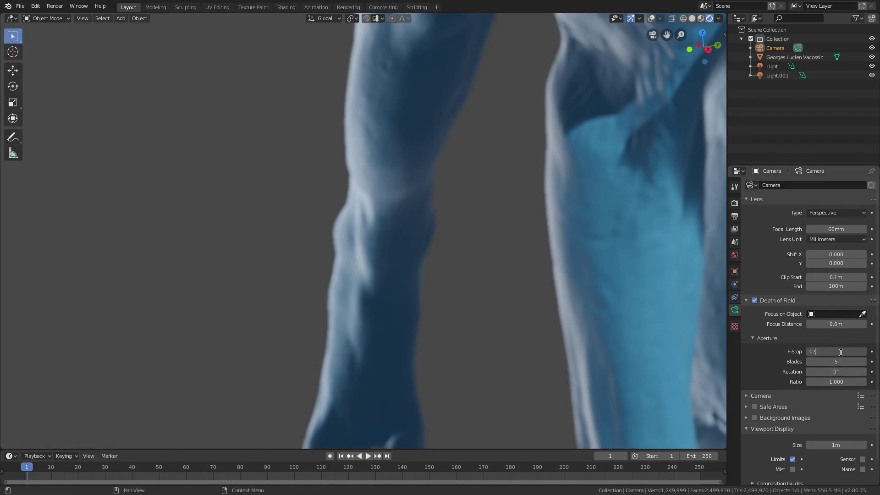
type("1")
Step: Try a depth-of-field Max Size of 1000 px and inspect the blur on the dog's legs
left_click(734, 203)
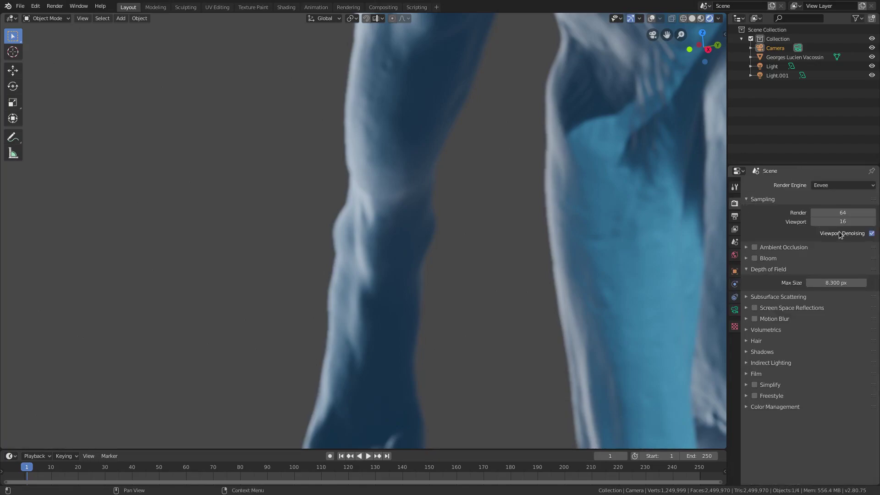
left_click(834, 280)
type("1000")
key("Return")
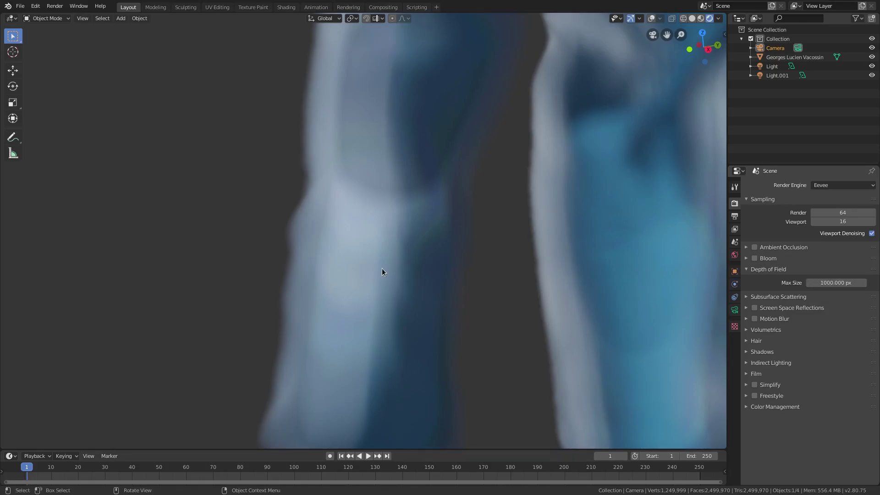
scroll(551, 271, "down", 4)
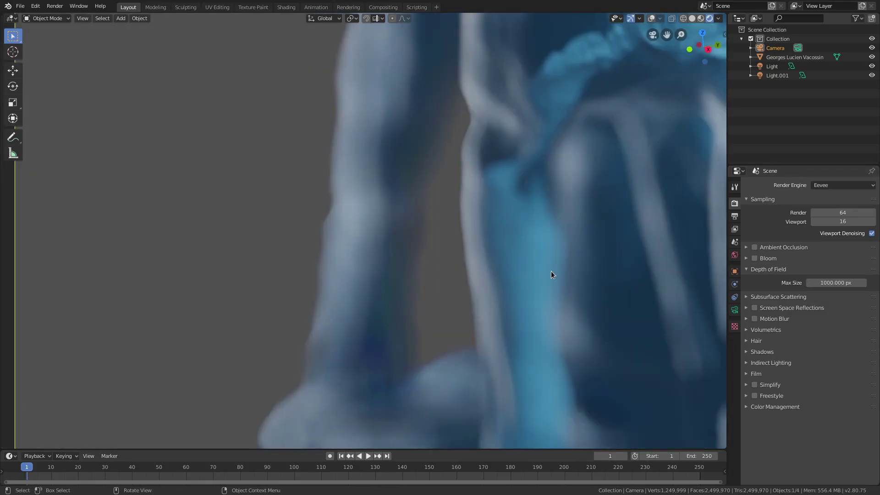
Step: Set the depth-of-field Max Size to 10 px and return to the camera view with the camera's settings open
left_click(834, 282)
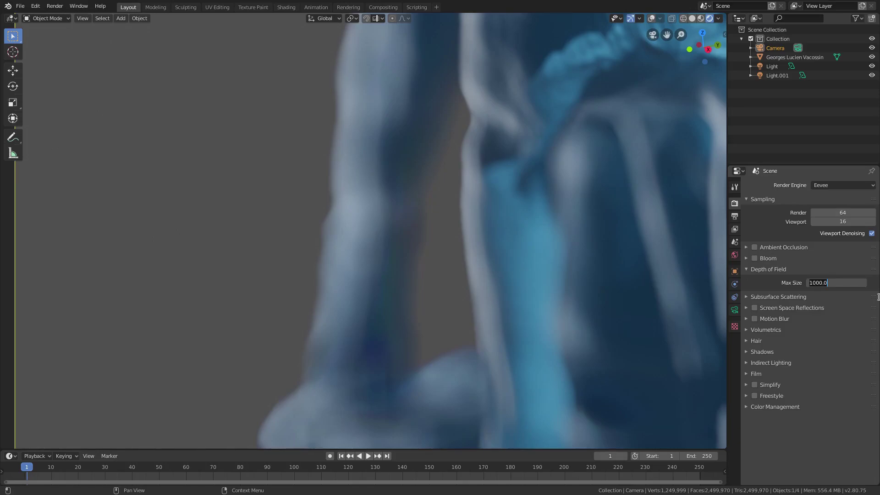
type("10")
key("Return")
scroll(433, 304, "up", 5)
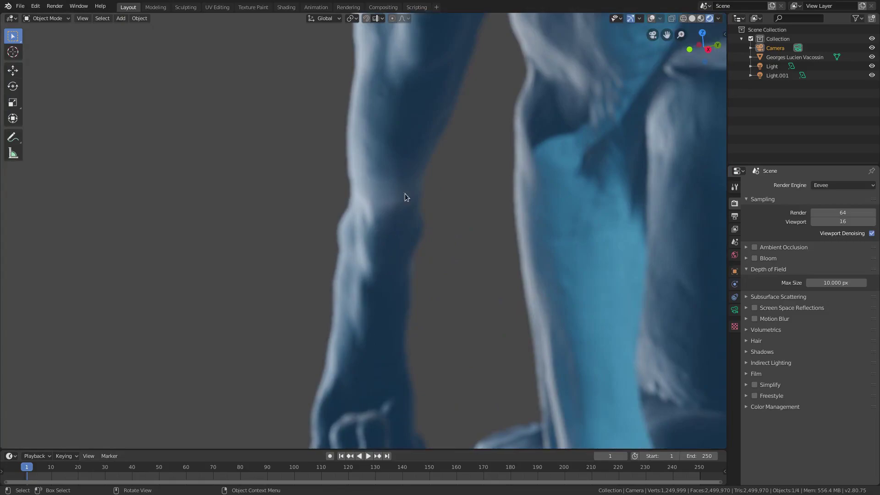
left_click(734, 309)
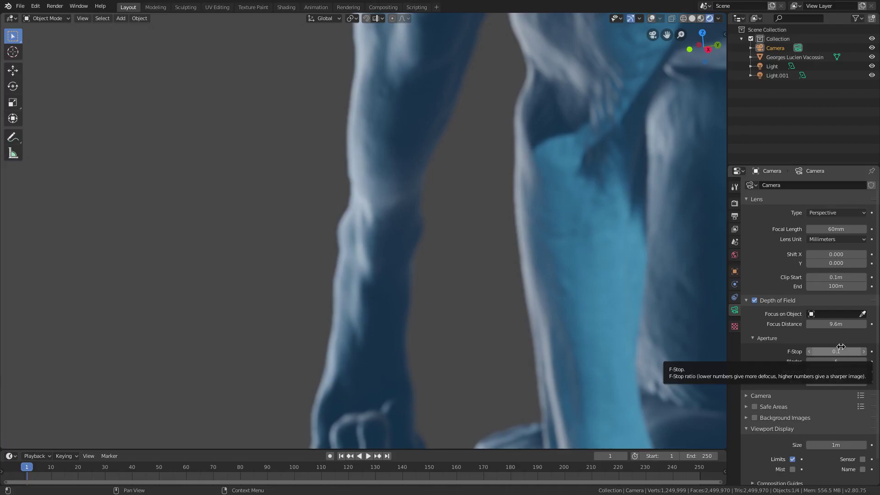
key("KP_0")
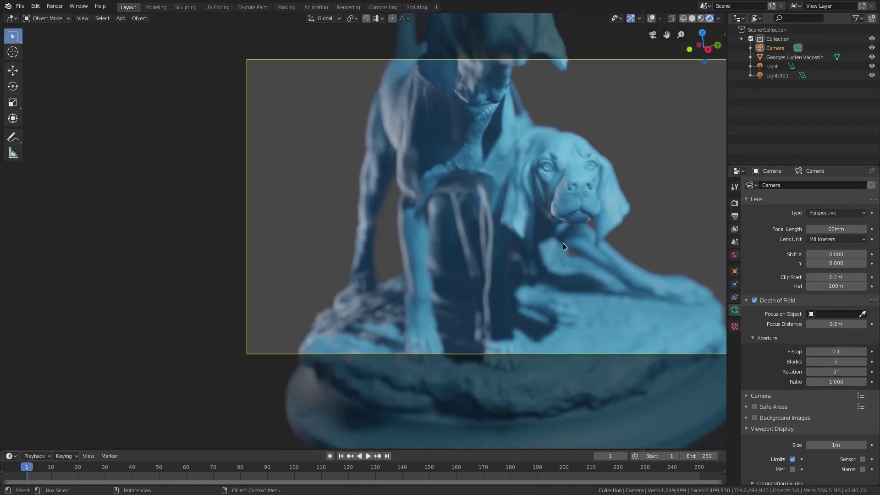